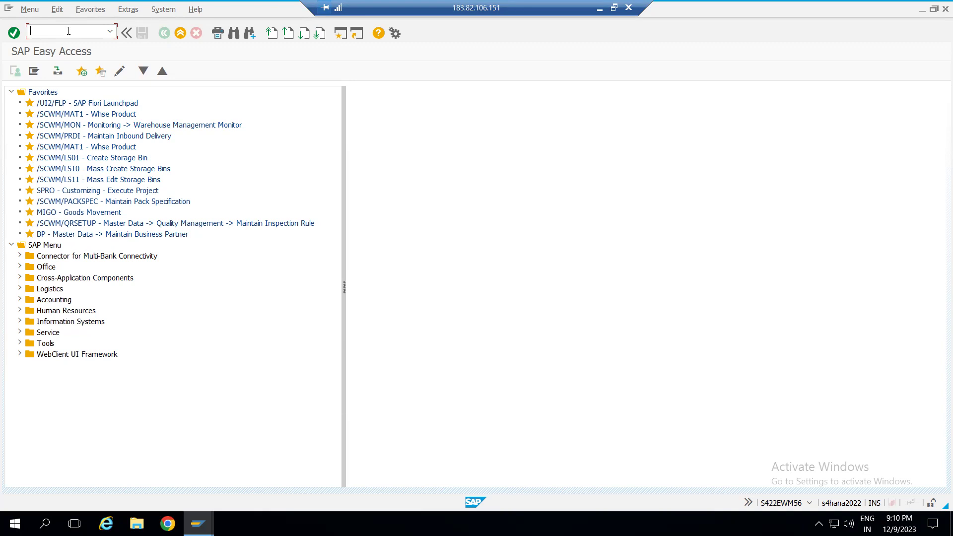
Start transaction VL31N and open inbound delivery creation for the previously used purchase order.
{"action": "type", "text": "vl31n"}
{"action": "key", "text": "Return"}
{"action": "key", "text": "Tab"}
{"action": "key", "text": "BackSpace"}
{"action": "key", "text": "Down"}
{"action": "key", "text": "Return"}
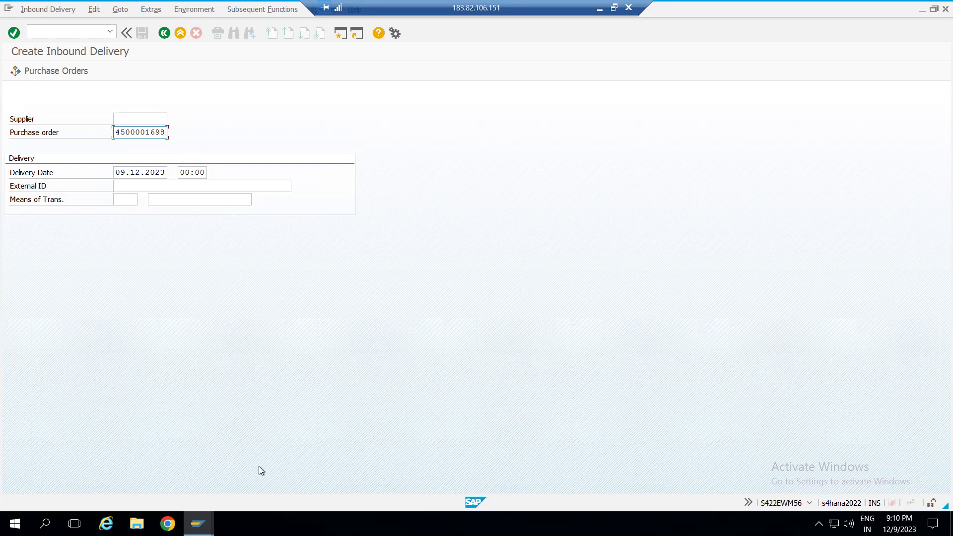
{"action": "key", "text": "Return"}
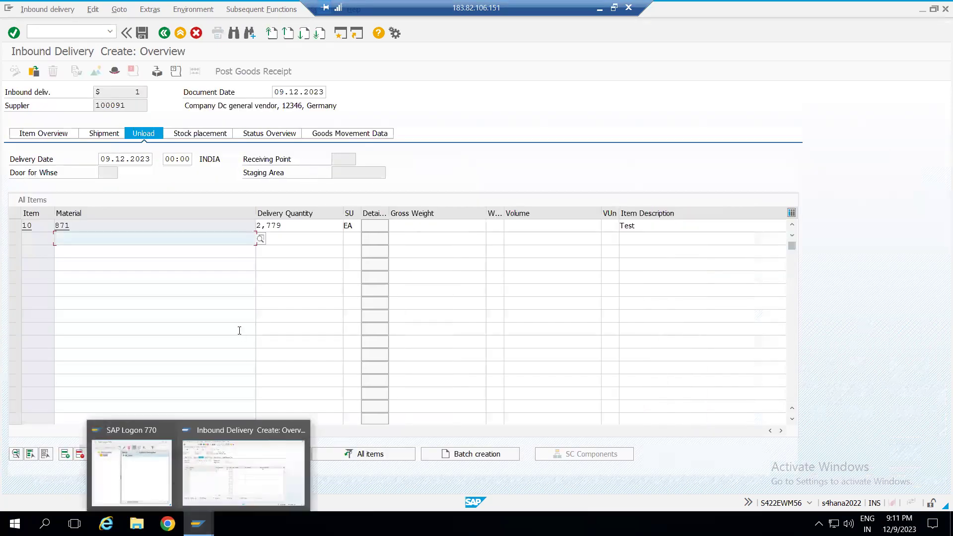
Display the delivery's item overview and copy the reference document number of item 10.
{"action": "left_click", "coordinate": [55, 133]}
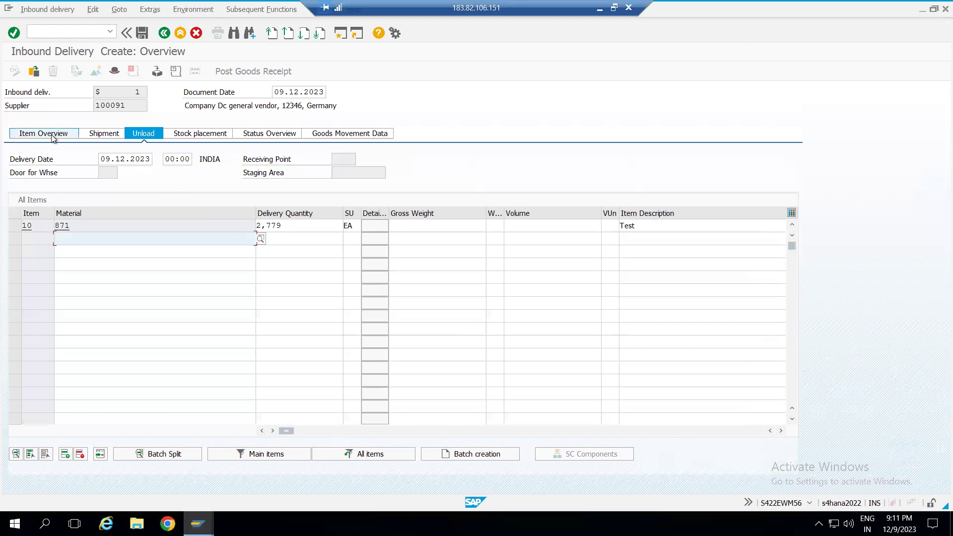
{"action": "left_click_drag", "start_coordinate": [283, 432], "coordinate": [394, 421]}
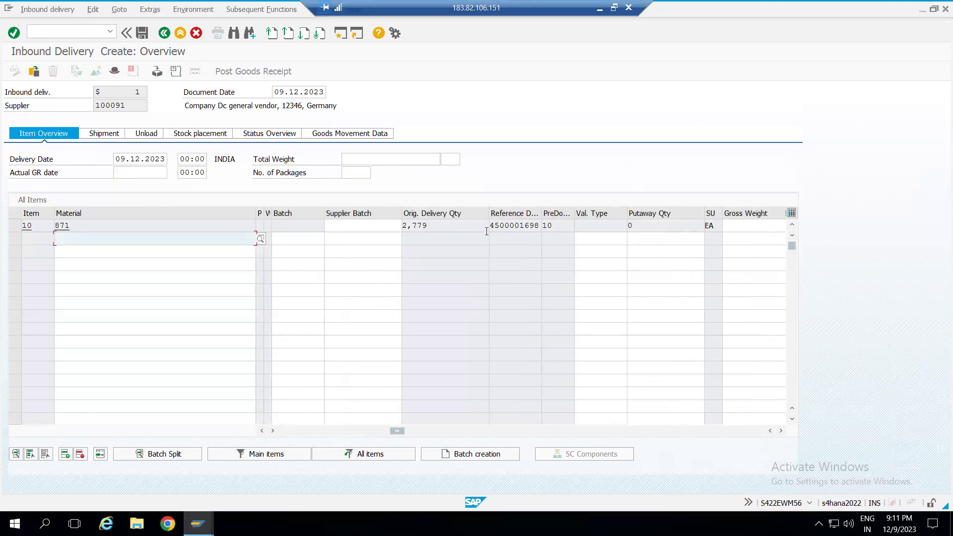
{"action": "left_click_drag", "start_coordinate": [490, 226], "coordinate": [559, 228]}
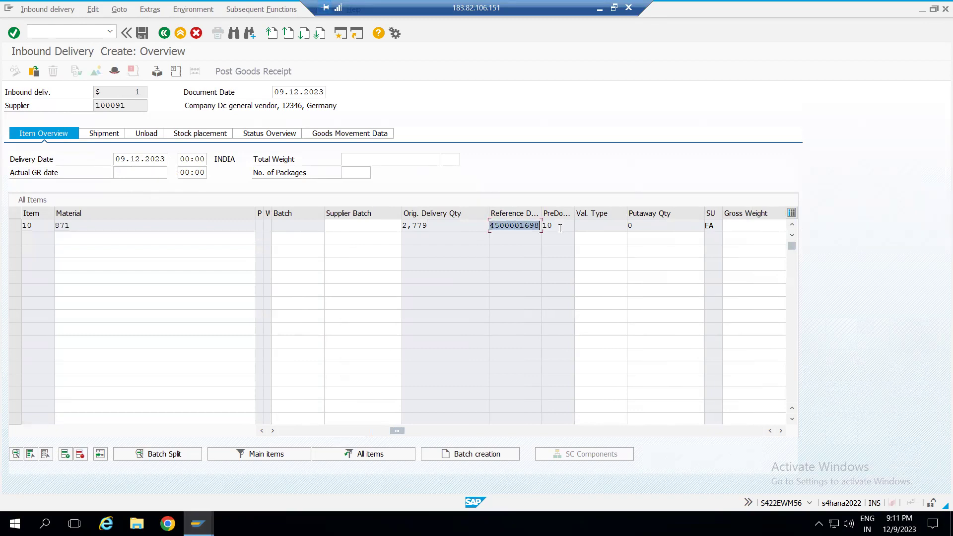
{"action": "key", "text": "ctrl+c"}
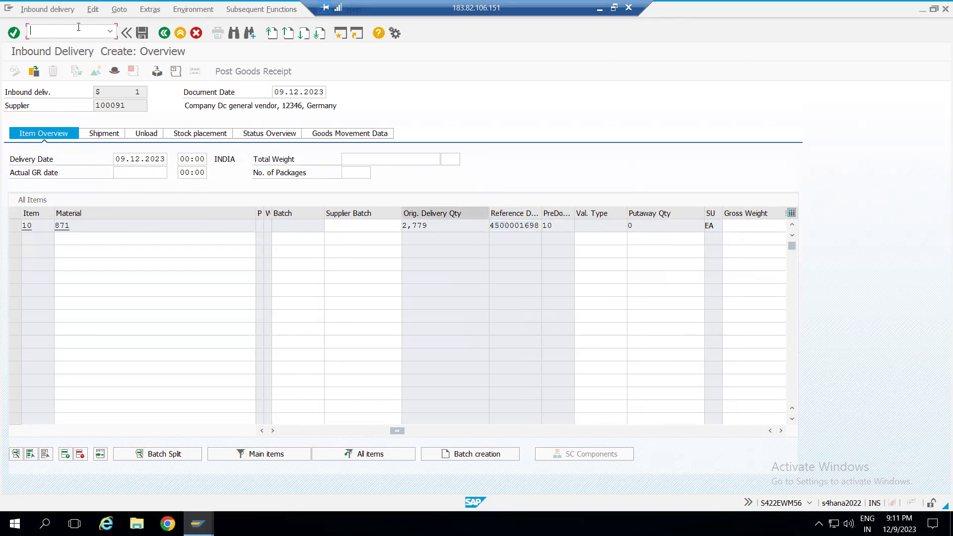
Leave the unsaved delivery for transaction ME23N and display the referenced purchase order.
{"action": "type", "text": "/nme23n"}
{"action": "key", "text": "Return"}
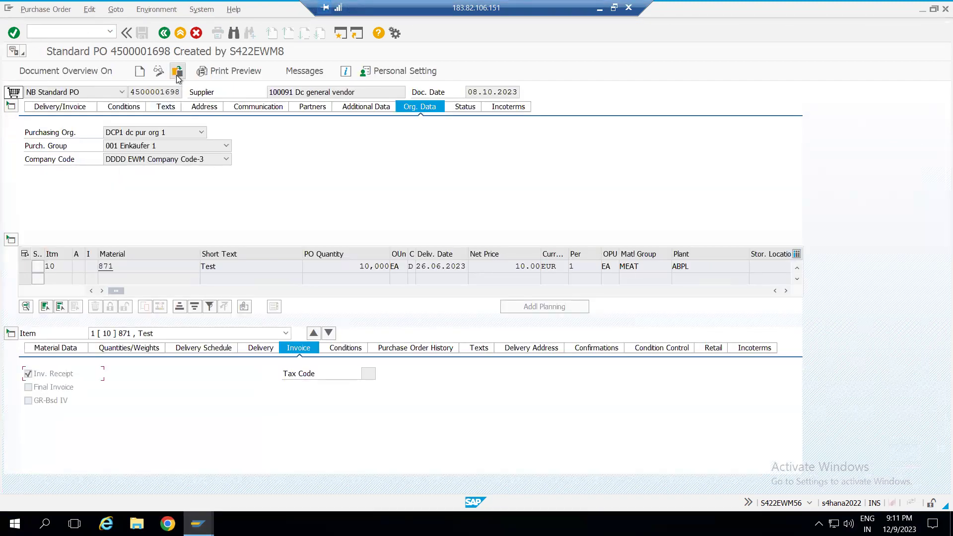
{"action": "left_click", "coordinate": [177, 75]}
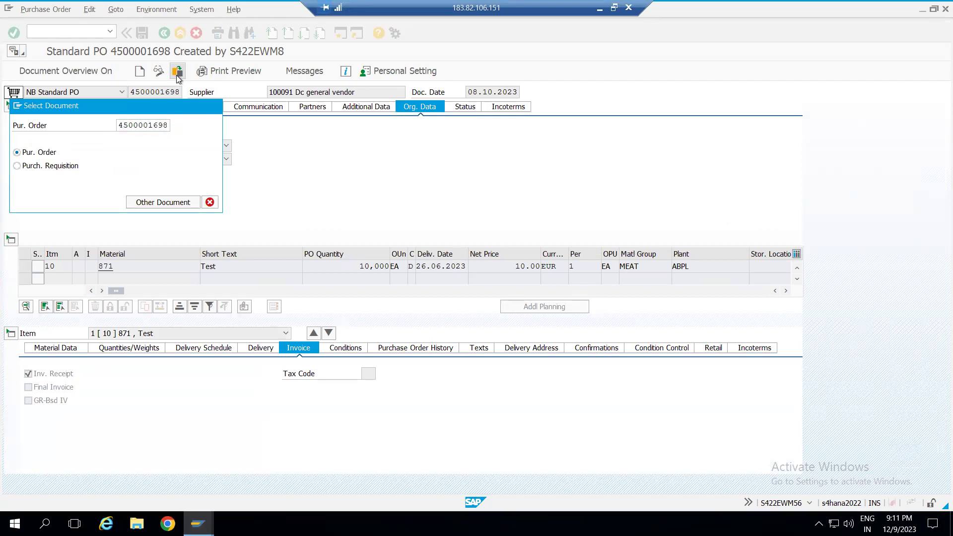
{"action": "key", "text": "Return"}
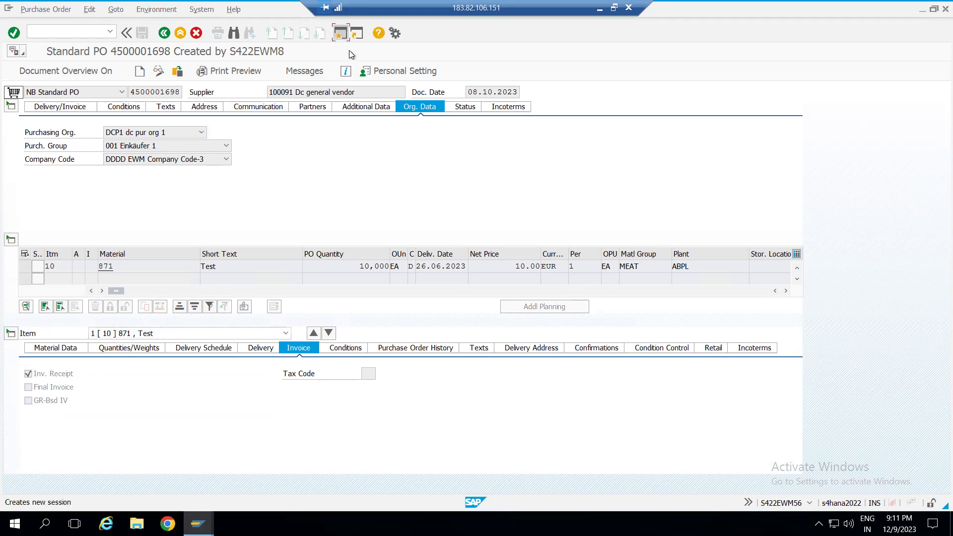
Open a new session and start transaction ME21N to create a purchase order.
{"action": "key", "text": "F3"}
{"action": "type", "text": "me21n"}
{"action": "key", "text": "Return"}
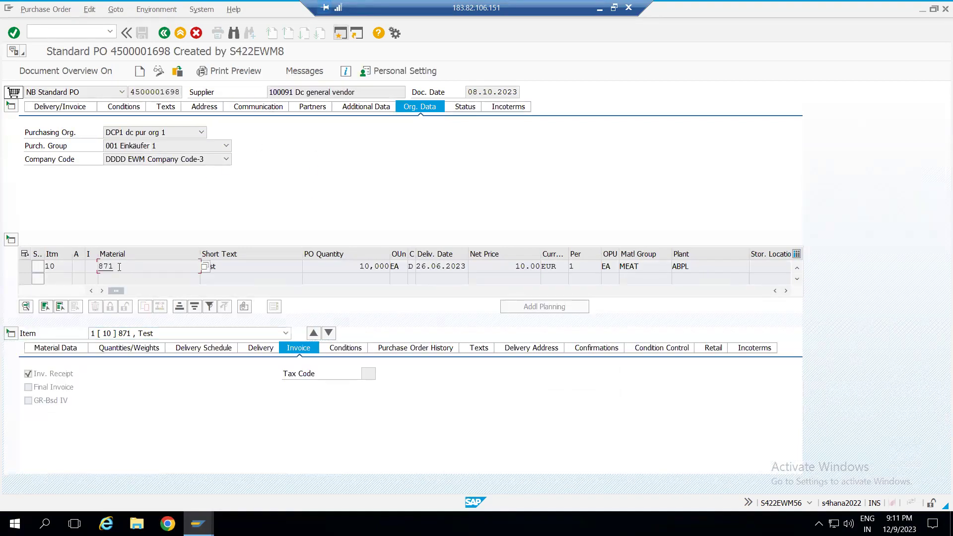
Enter material 871 from the existing purchase order as the first item, with a PO quantity of 100.
{"action": "left_click_drag", "start_coordinate": [119, 267], "coordinate": [97, 264]}
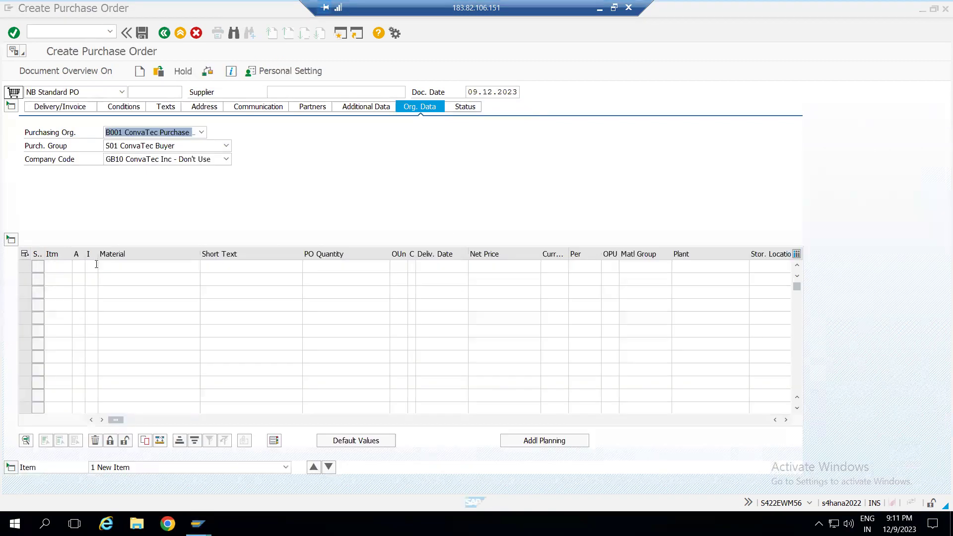
{"action": "type", "text": "871"}
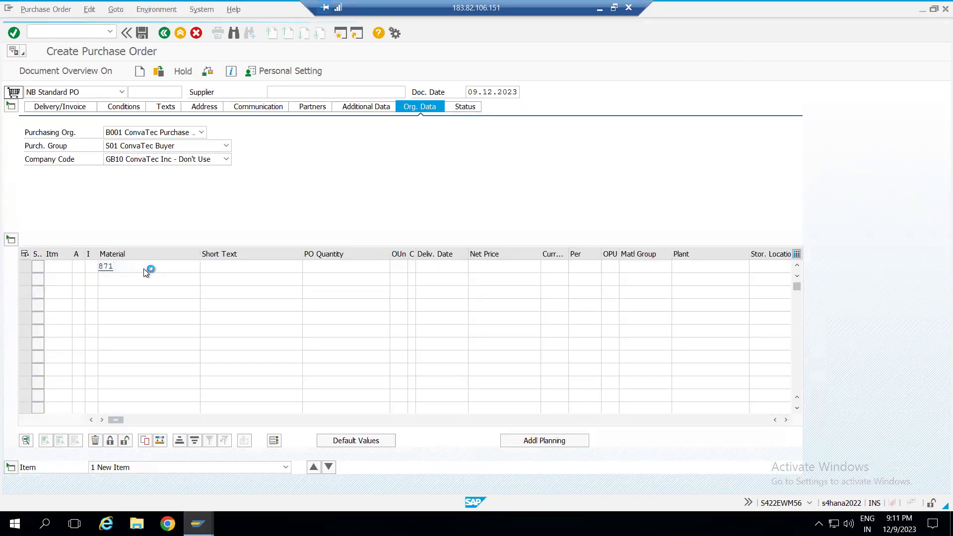
{"action": "key", "text": "Return"}
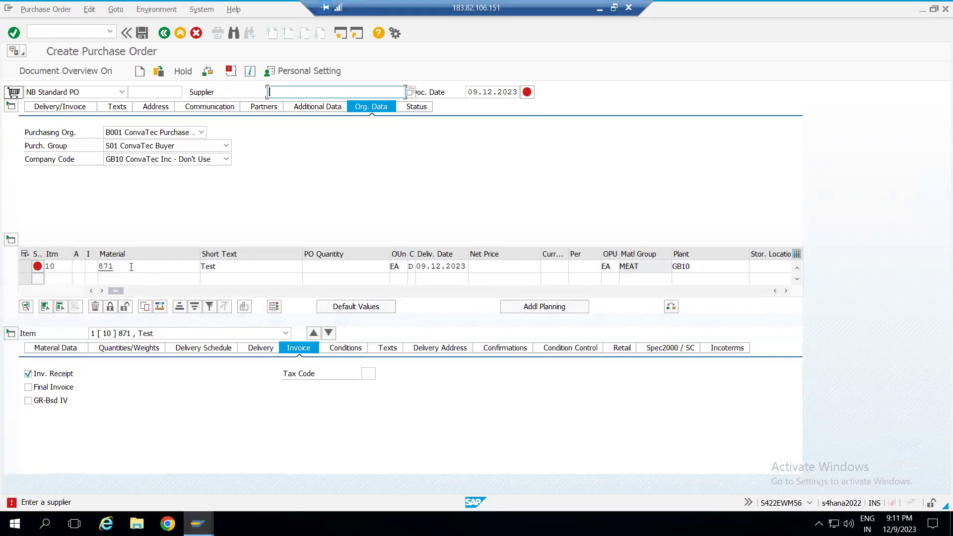
{"action": "left_click", "coordinate": [132, 267]}
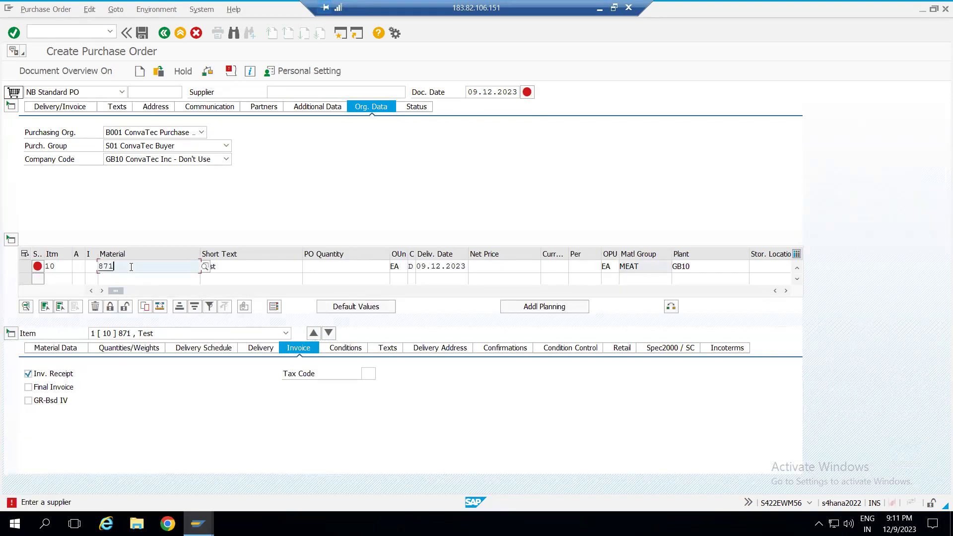
{"action": "left_click", "coordinate": [238, 268]}
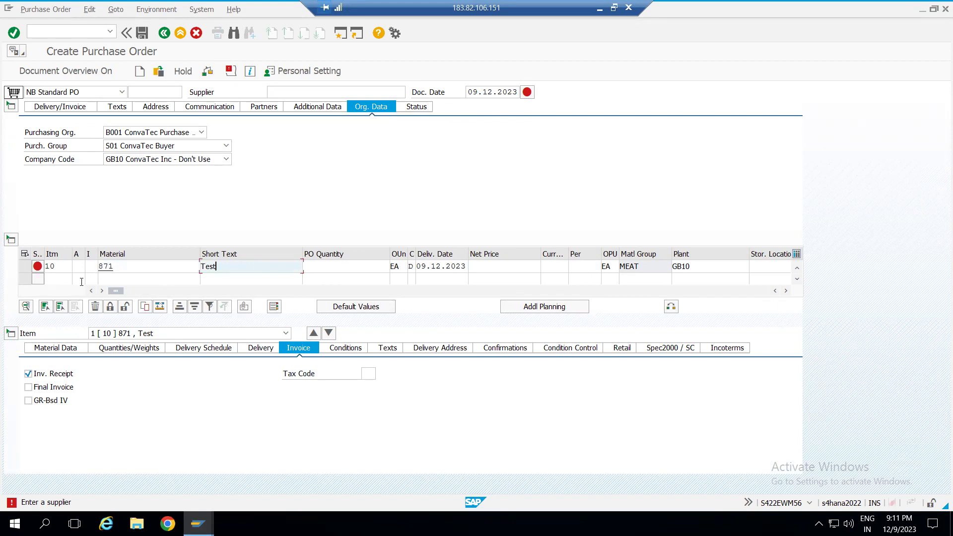
{"action": "left_click", "coordinate": [319, 268]}
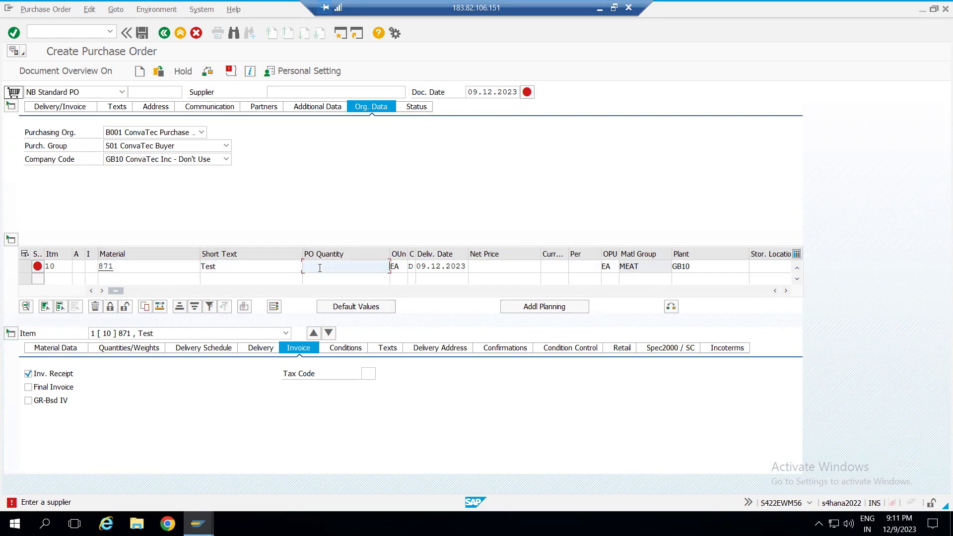
{"action": "type", "text": "100"}
{"action": "key", "text": "Return"}
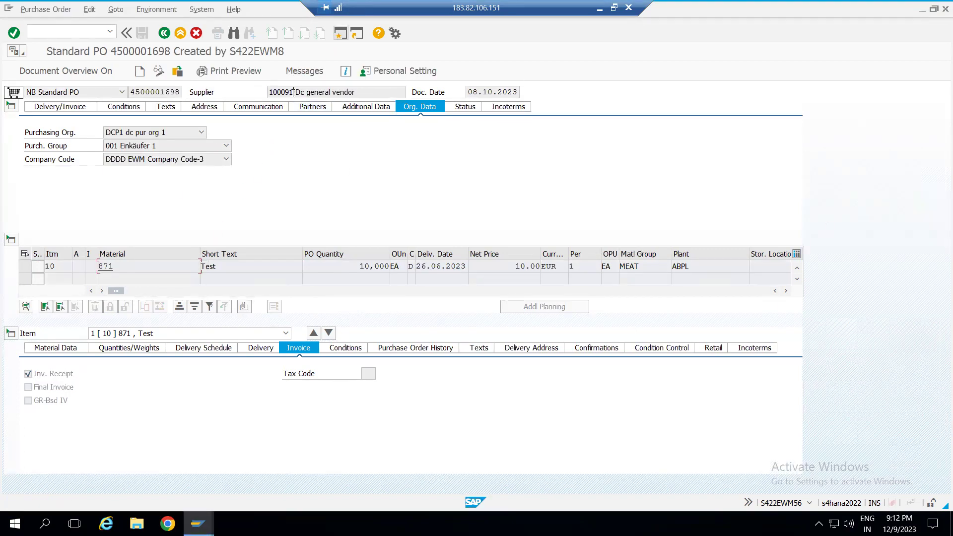
Copy the supplier number of Dc general vendor from the existing purchase order into the new order's supplier.
{"action": "left_click_drag", "start_coordinate": [292, 93], "coordinate": [263, 94]}
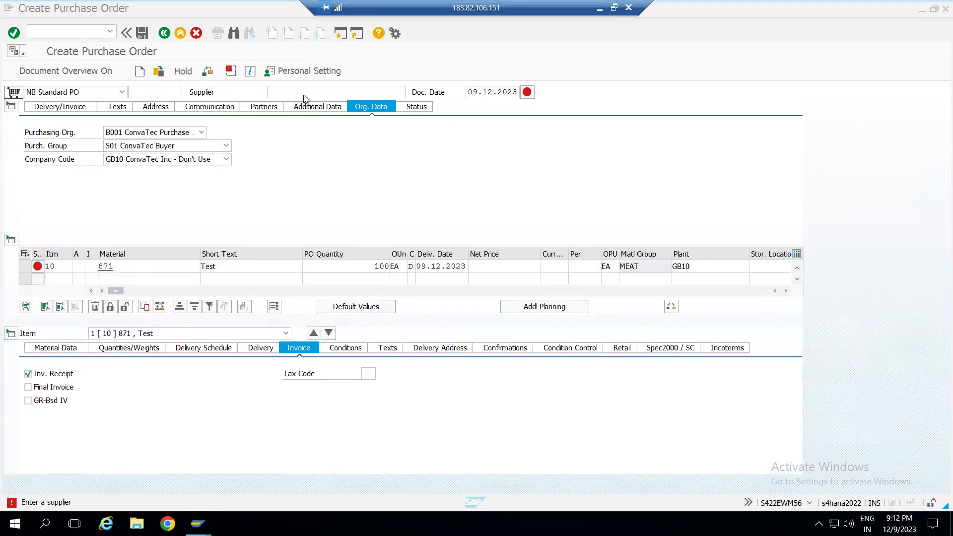
{"action": "key", "text": "ctrl+v"}
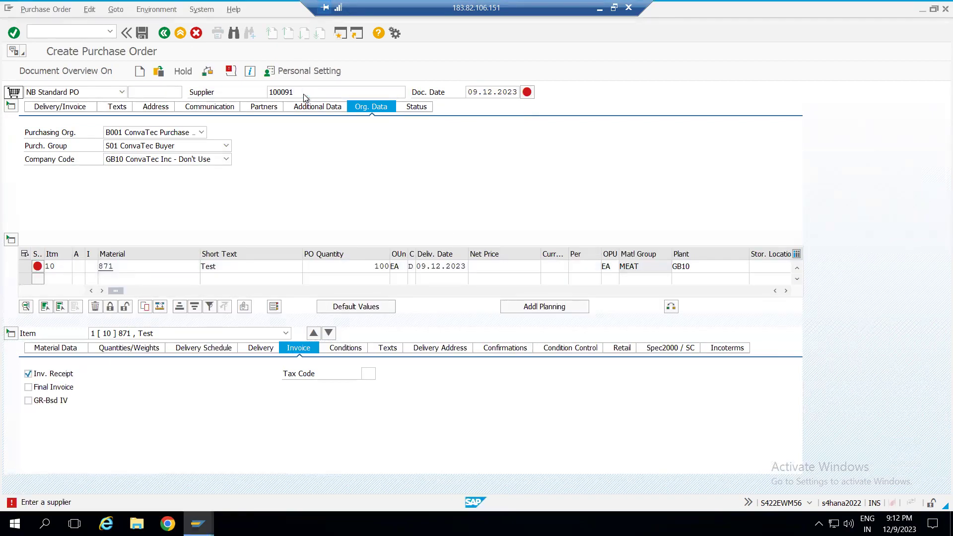
{"action": "key", "text": "Return"}
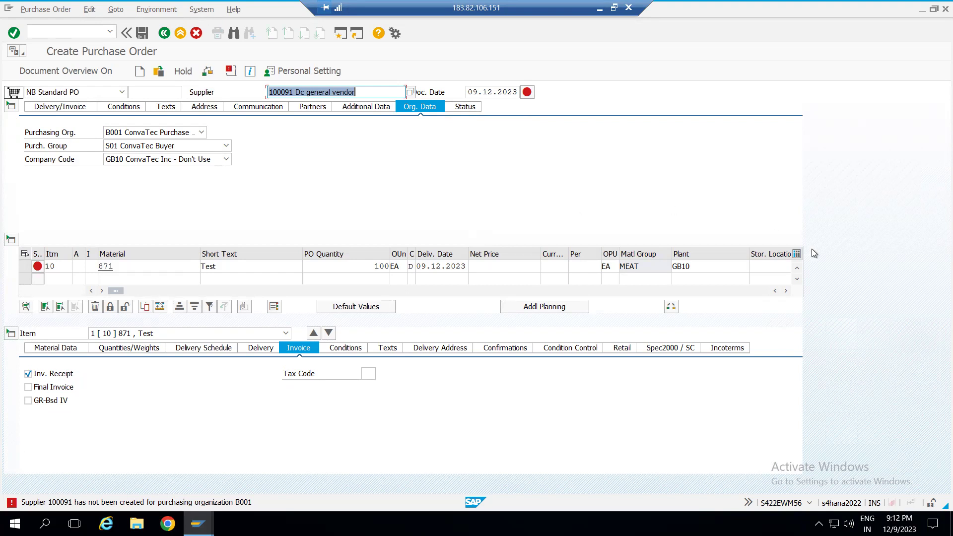
Compare with the existing purchase order and clear plant GB10 from item 10 of the new one.
{"action": "key", "text": "alt+Tab"}
{"action": "key", "text": "alt+Tab"}
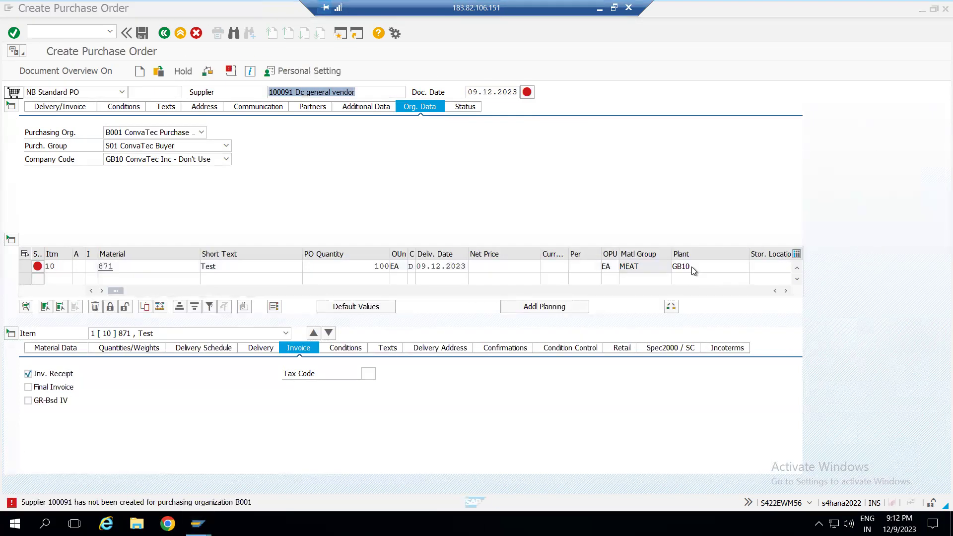
{"action": "left_click", "coordinate": [704, 267]}
{"action": "key", "text": "BackSpace"}
{"action": "key", "text": "BackSpace"}
{"action": "key", "text": "BackSpace"}
{"action": "key", "text": "BackSpace"}
{"action": "type", "text": "APBL"}
{"action": "key", "text": "Return"}
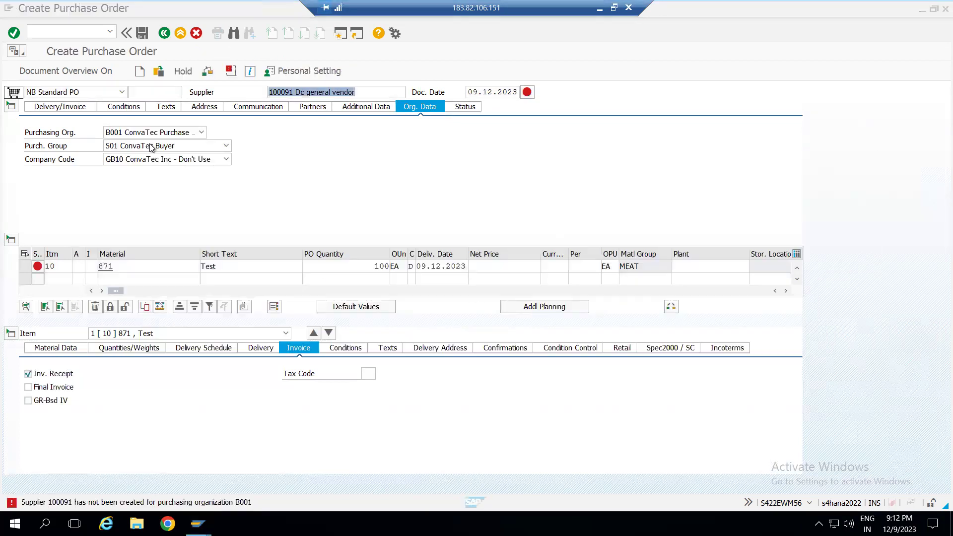
Set the purchasing organization to DCP1 dc pur org 1 and the company code to DDDD EWM Company Code-3.
{"action": "left_click", "coordinate": [142, 133]}
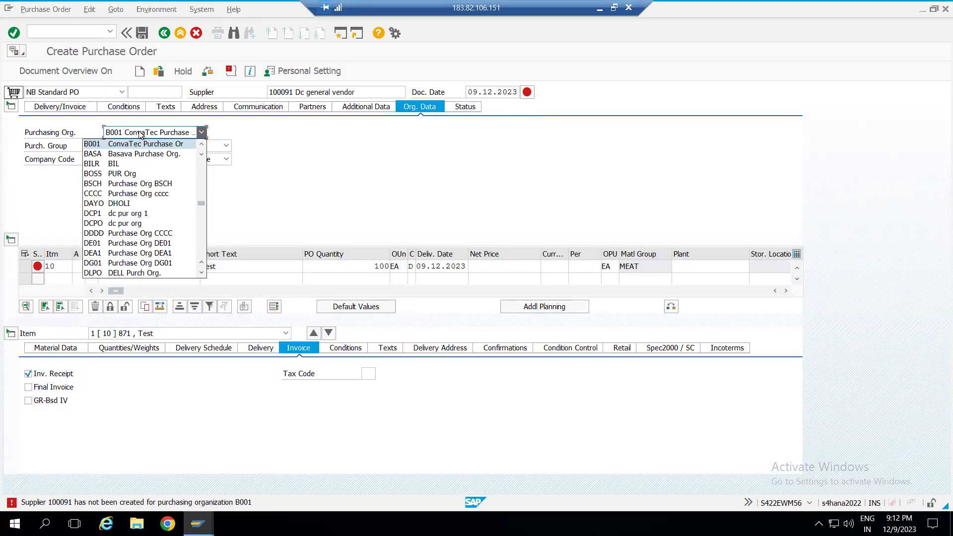
{"action": "type", "text": "dc"}
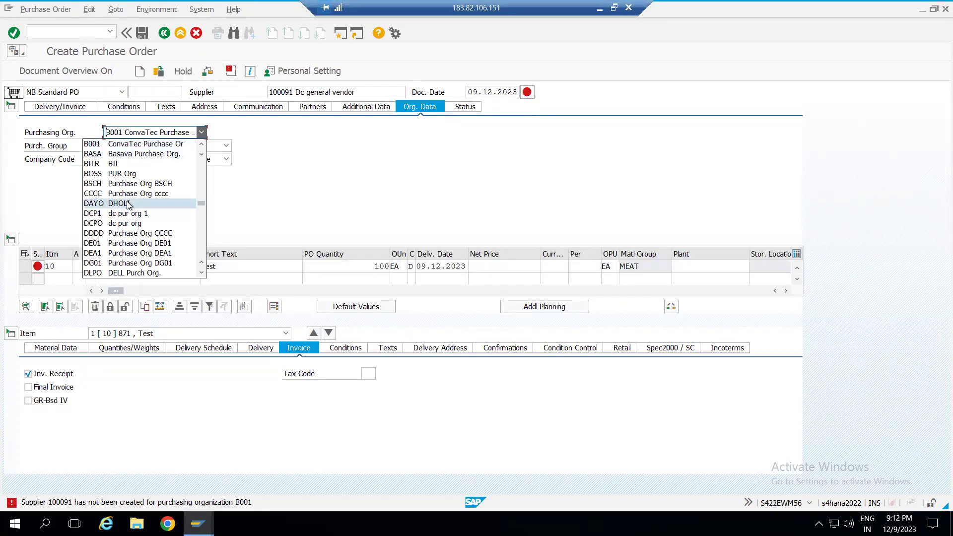
{"action": "left_click", "coordinate": [124, 214]}
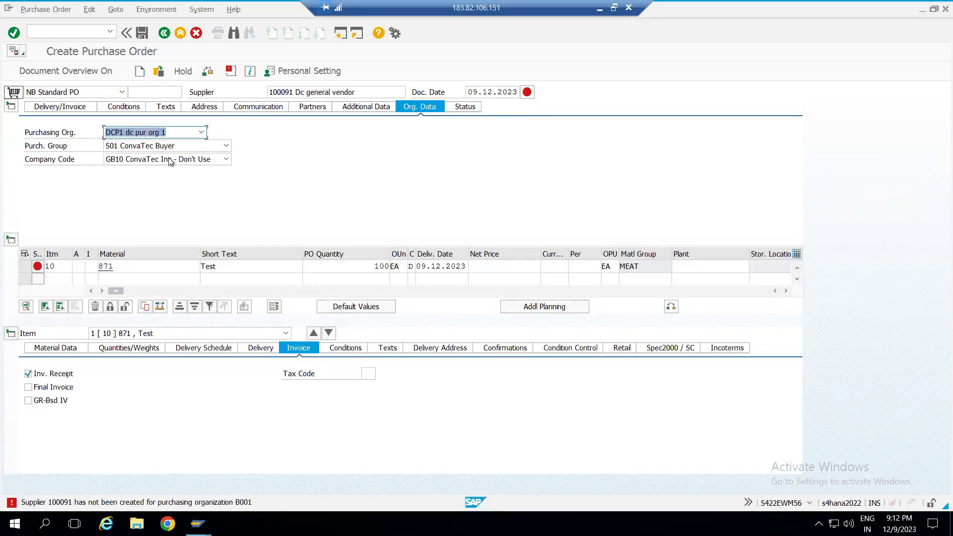
{"action": "left_click", "coordinate": [169, 161]}
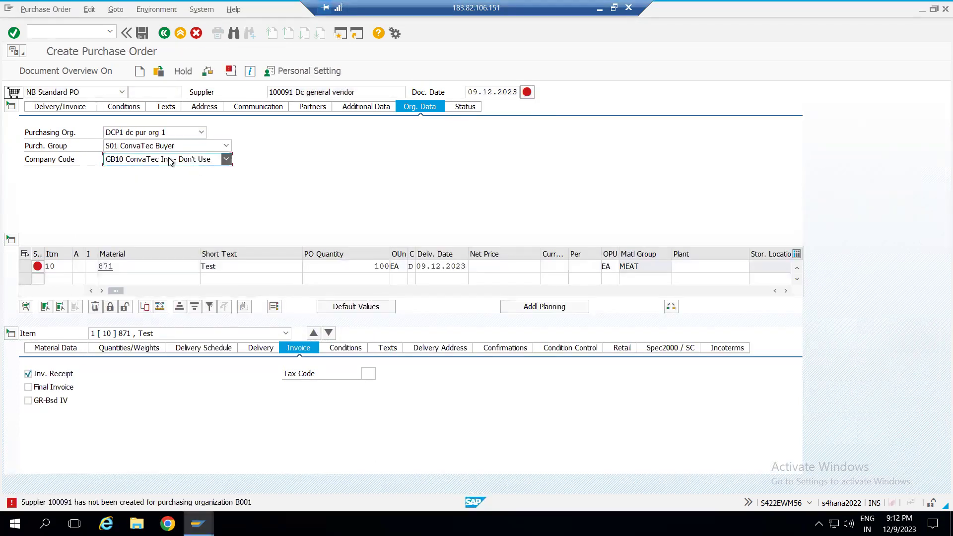
{"action": "key", "text": "Return"}
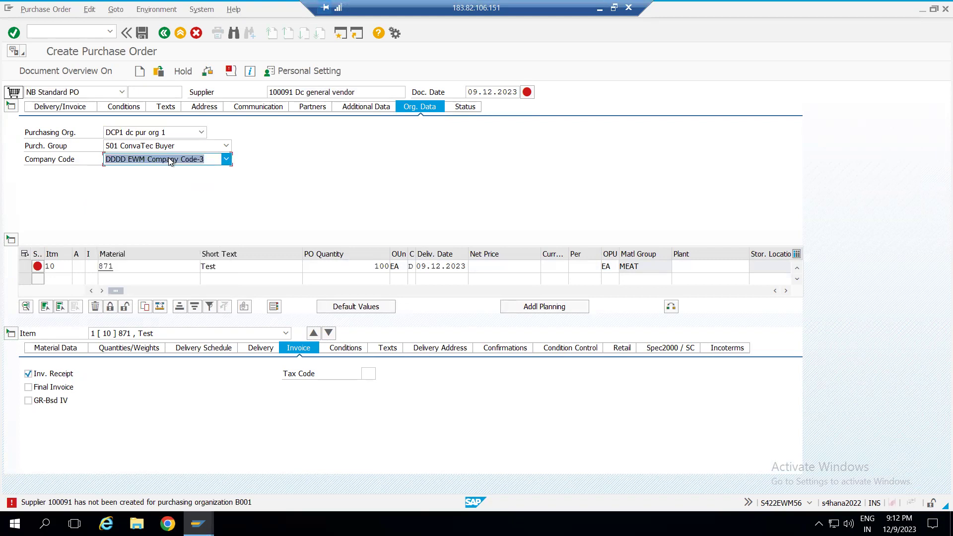
{"action": "key", "text": "Return"}
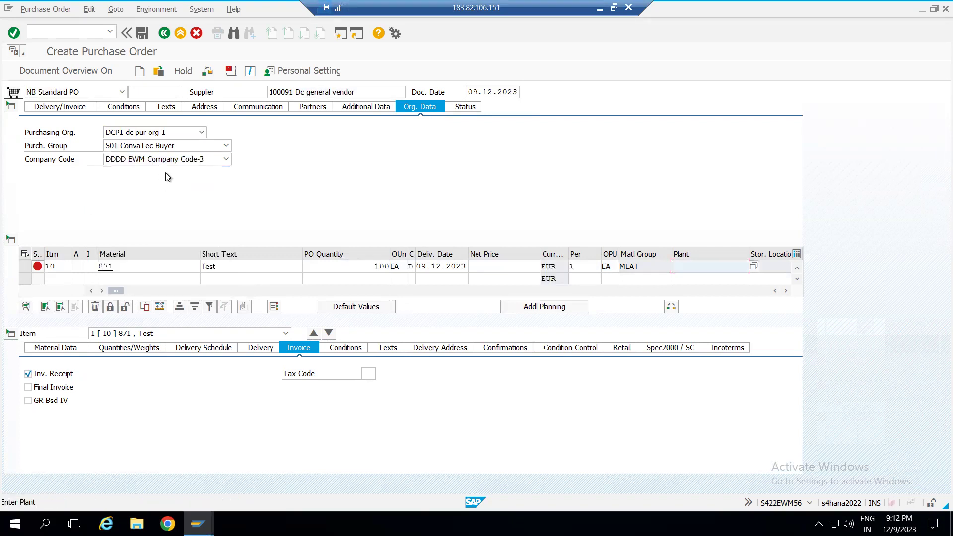
Set the plant of item 10 to ABPL.
{"action": "left_click", "coordinate": [159, 148]}
{"action": "left_click", "coordinate": [709, 266]}
{"action": "type", "text": "abpl"}
{"action": "key", "text": "Return"}
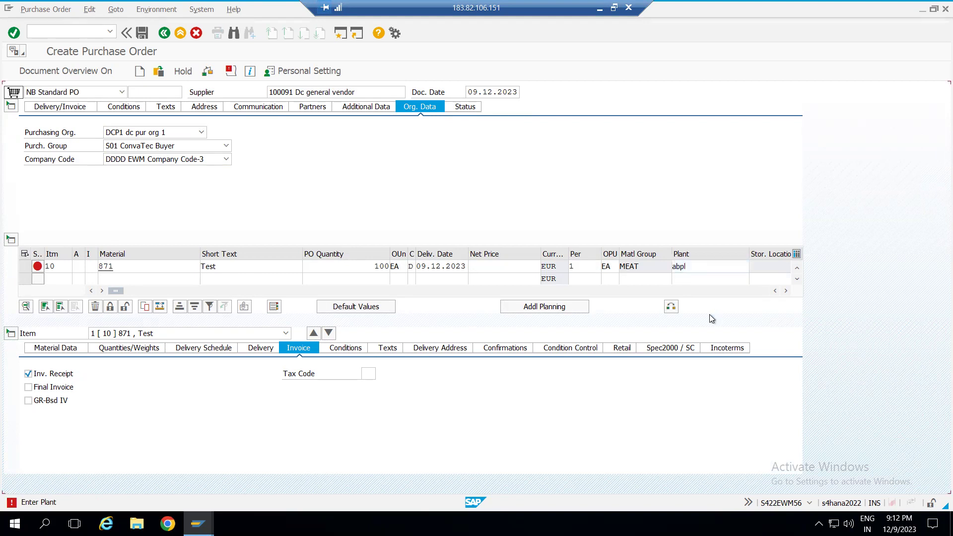
{"action": "key", "text": "Return"}
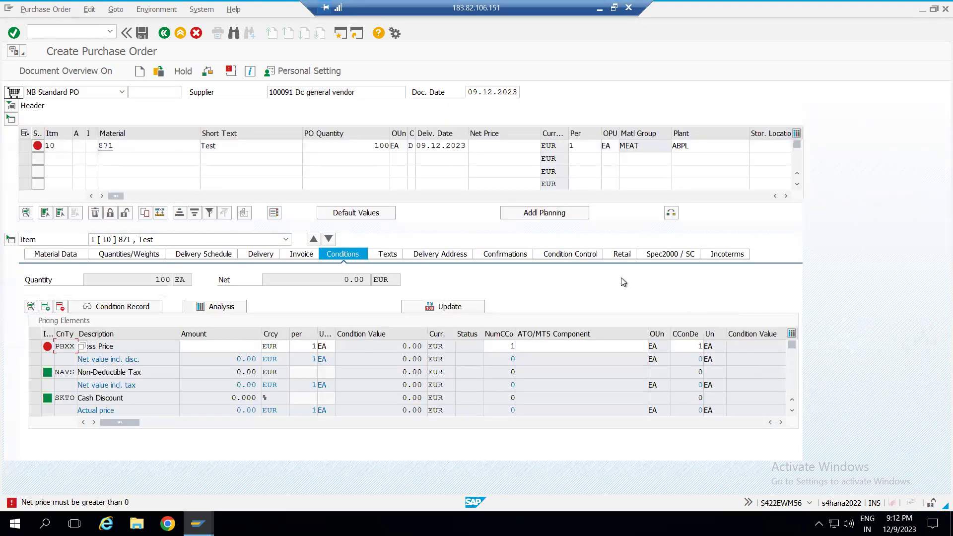
Set the net price of item 10 to 10 EUR and save the purchase order.
{"action": "left_click", "coordinate": [530, 149]}
{"action": "type", "text": "10"}
{"action": "key", "text": "Return"}
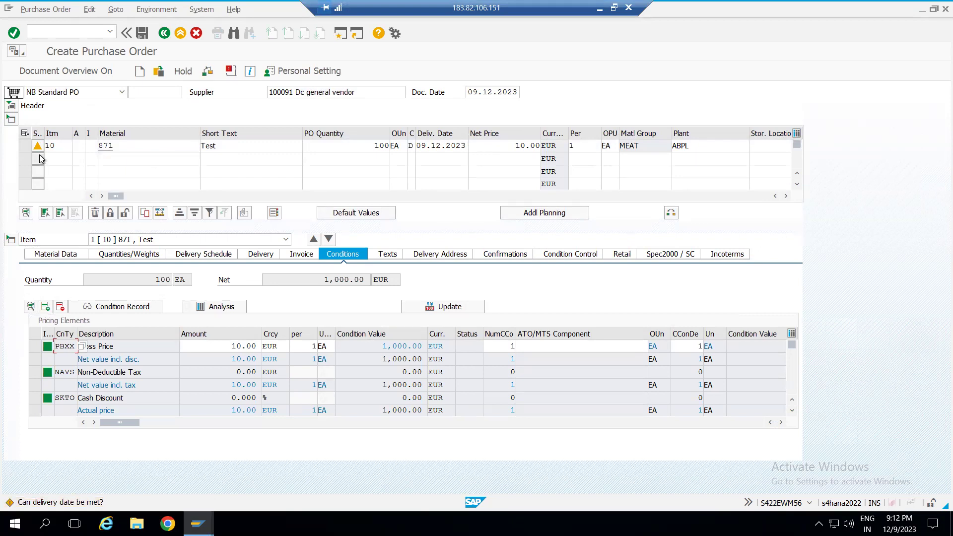
{"action": "left_click", "coordinate": [144, 34]}
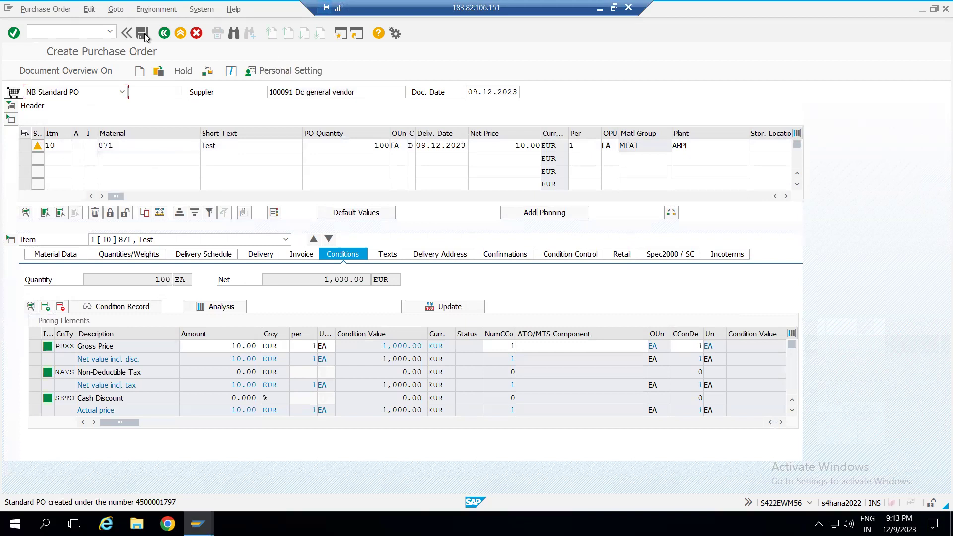
Open the newly saved purchase order for display and expand its header data.
{"action": "left_click", "coordinate": [158, 73]}
{"action": "key", "text": "Return"}
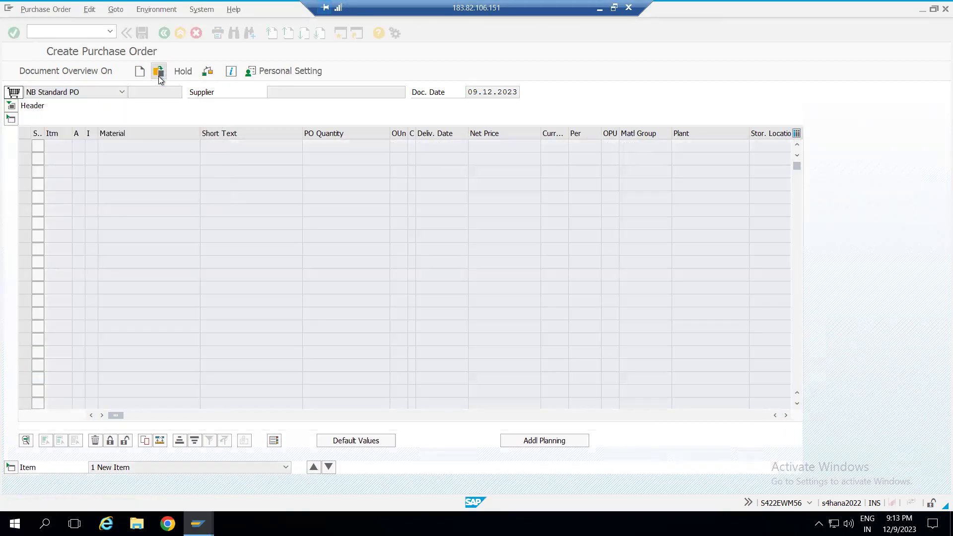
{"action": "left_click", "coordinate": [12, 107]}
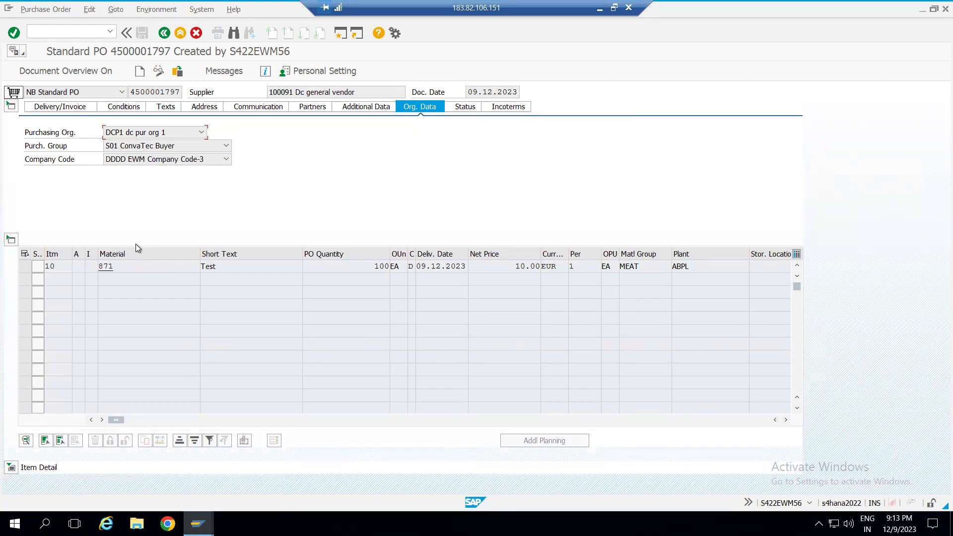
Examine the material and short text of item 10 and the supplier number in the header.
{"action": "left_click_drag", "start_coordinate": [122, 266], "coordinate": [93, 272]}
{"action": "left_click", "coordinate": [249, 266]}
{"action": "left_click", "coordinate": [270, 94]}
{"action": "double_click", "coordinate": [268, 93]}
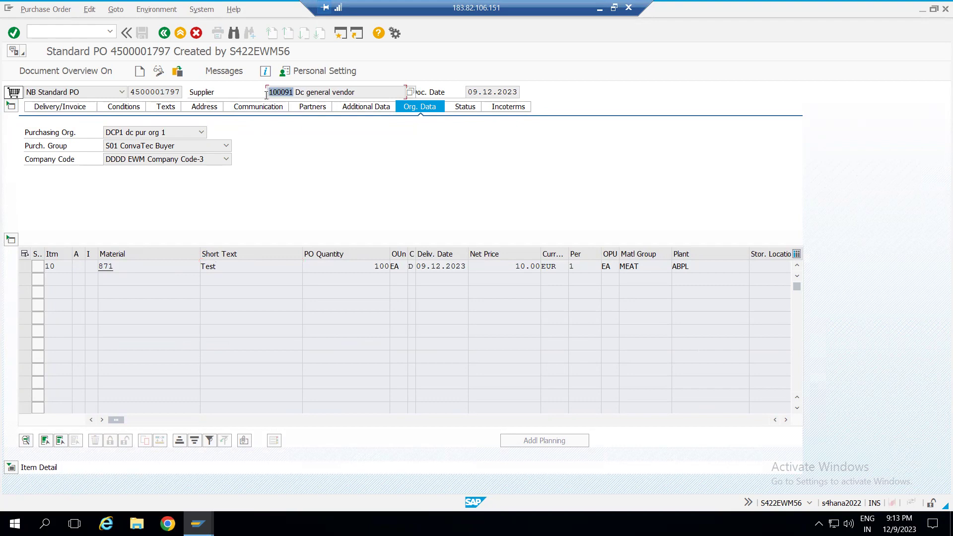
Examine the plant of item 10 against the purchasing organization and company code in the header's organizational data.
{"action": "double_click", "coordinate": [688, 266]}
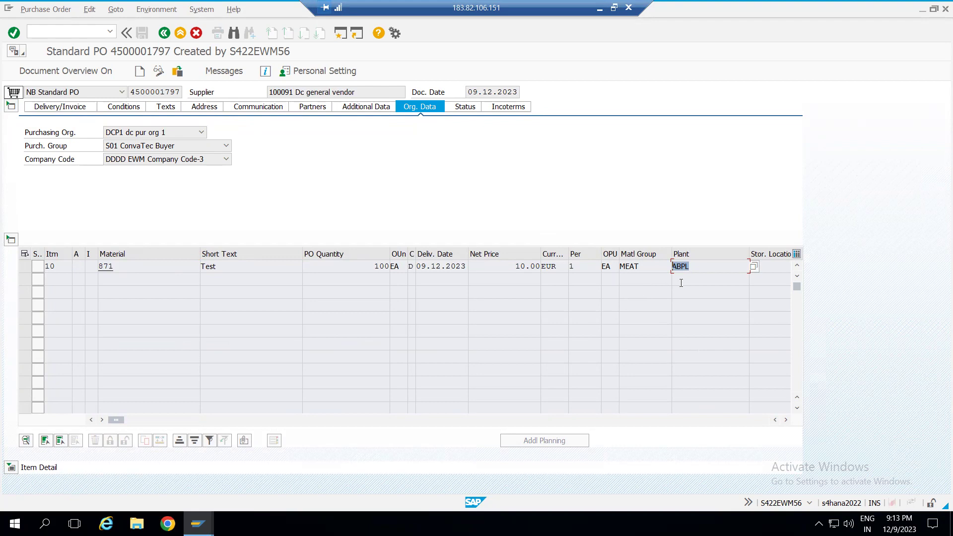
{"action": "left_click_drag", "start_coordinate": [697, 267], "coordinate": [630, 268]}
{"action": "left_click", "coordinate": [143, 133]}
{"action": "left_click", "coordinate": [143, 133]}
{"action": "left_click", "coordinate": [692, 264]}
{"action": "left_click", "coordinate": [149, 134]}
{"action": "left_click", "coordinate": [149, 134]}
{"action": "left_click", "coordinate": [113, 162]}
{"action": "left_click", "coordinate": [113, 164]}
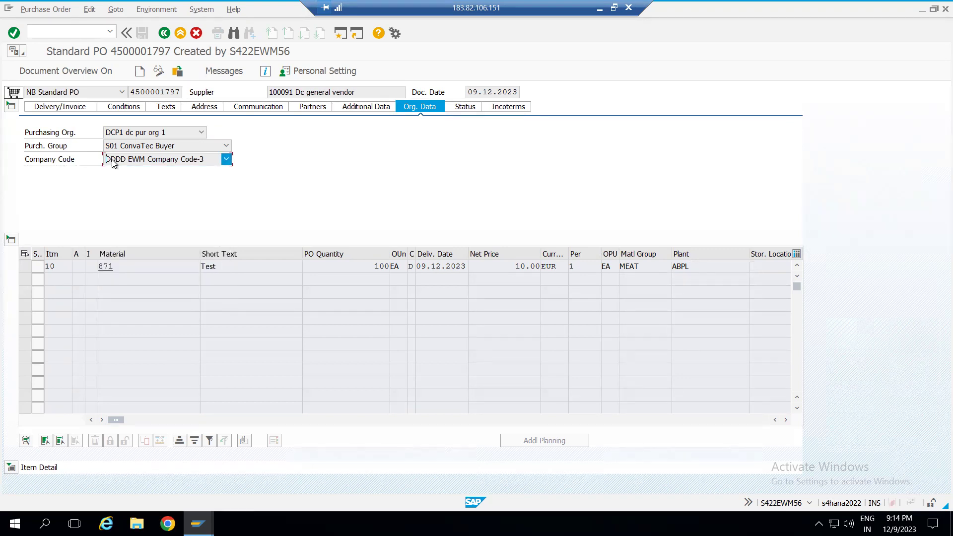
{"action": "left_click", "coordinate": [704, 262]}
{"action": "left_click", "coordinate": [169, 133]}
{"action": "left_click", "coordinate": [169, 133]}
{"action": "left_click", "coordinate": [140, 158]}
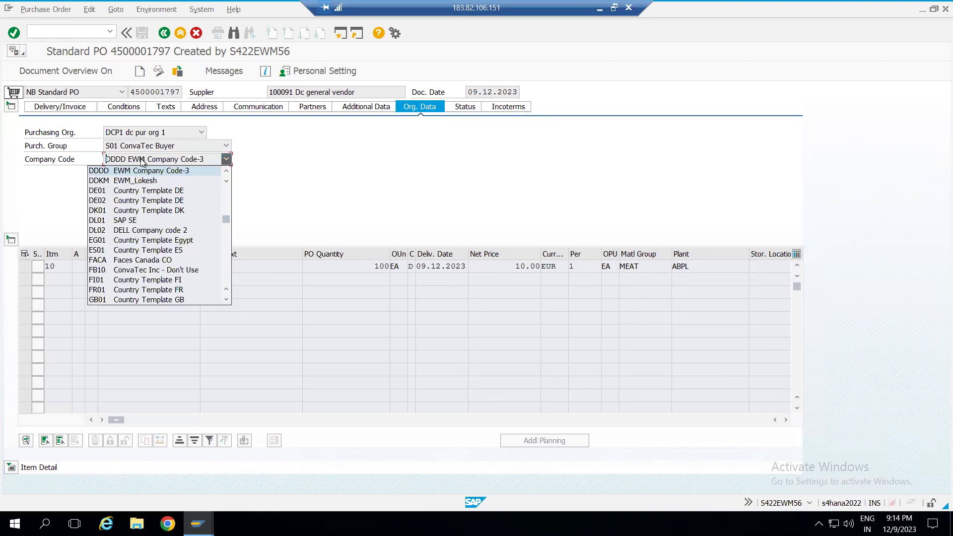
{"action": "left_click", "coordinate": [140, 159]}
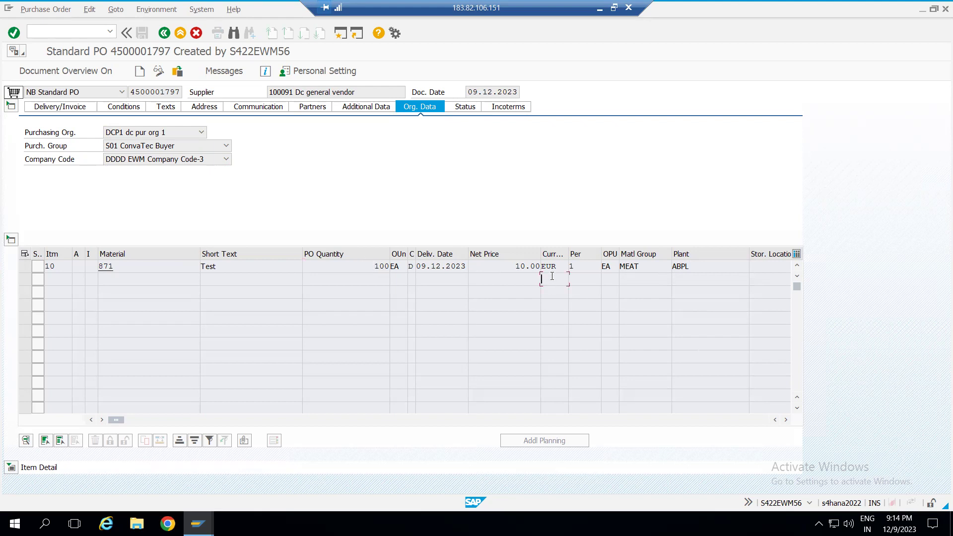
{"action": "left_click", "coordinate": [699, 268]}
{"action": "left_click", "coordinate": [95, 130]}
{"action": "left_click", "coordinate": [94, 159]}
Expand the details of item 10 and check its confirmation control and the purchase order number.
{"action": "left_click", "coordinate": [11, 466]}
{"action": "left_click", "coordinate": [516, 259]}
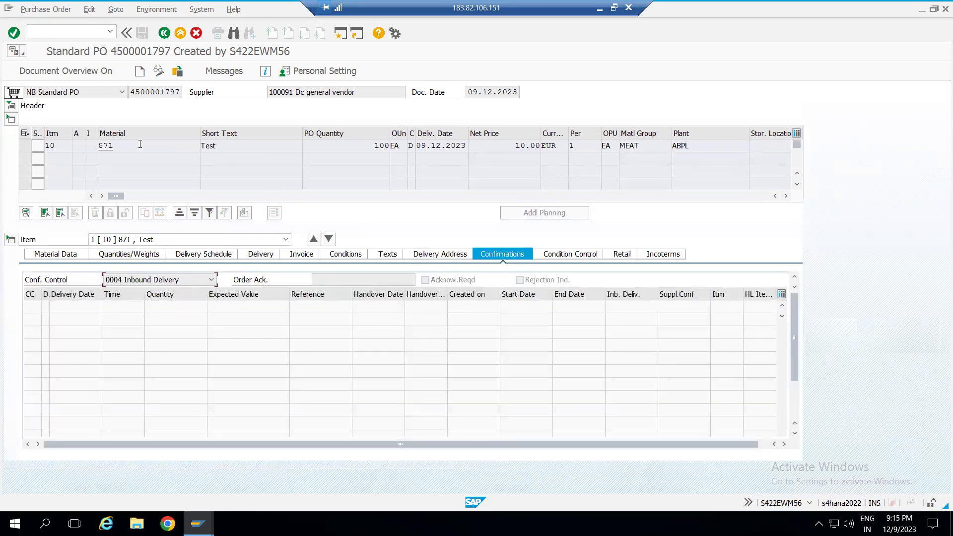
{"action": "left_click_drag", "start_coordinate": [132, 92], "coordinate": [187, 94]}
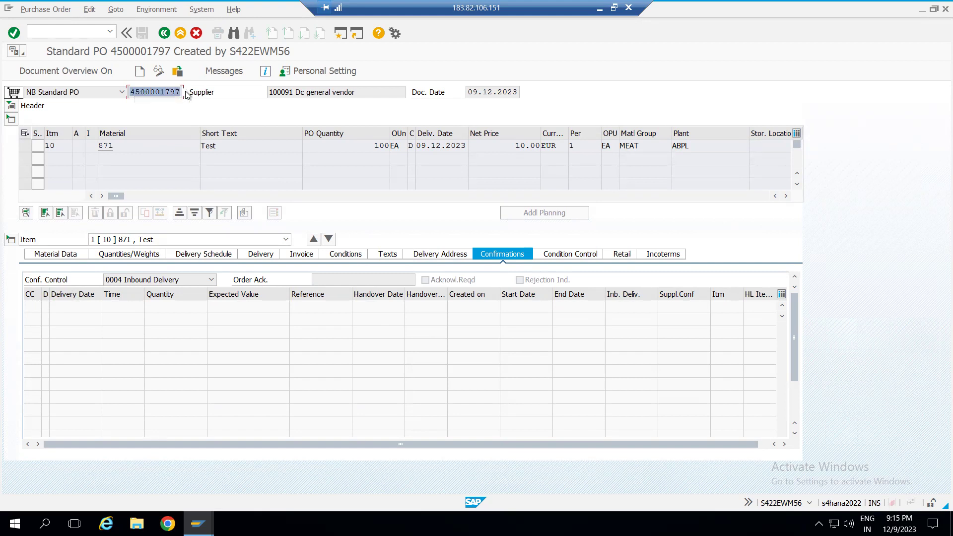
{"action": "left_click", "coordinate": [187, 94]}
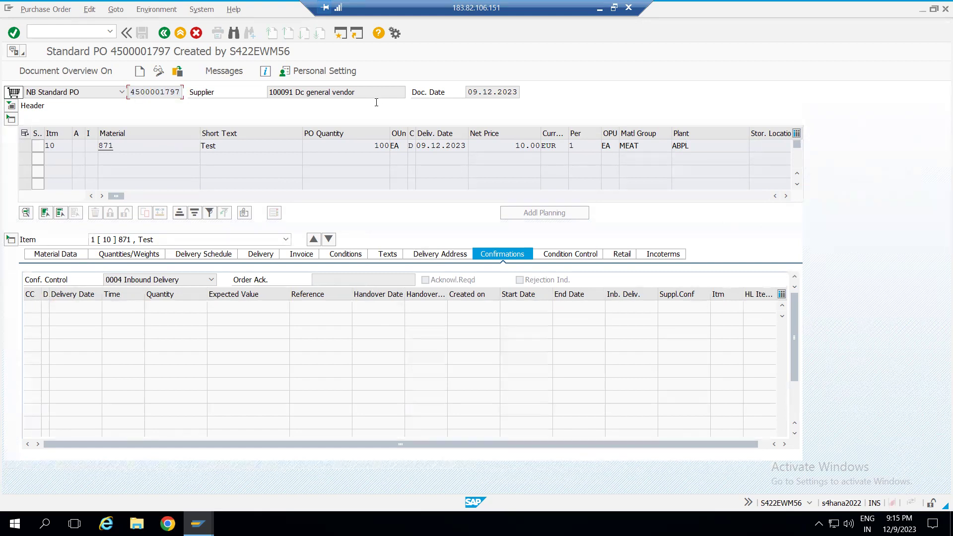
{"action": "left_click", "coordinate": [442, 146]}
Start transaction VL31N and begin an inbound delivery for the newly created purchase order.
{"action": "key", "text": "F3"}
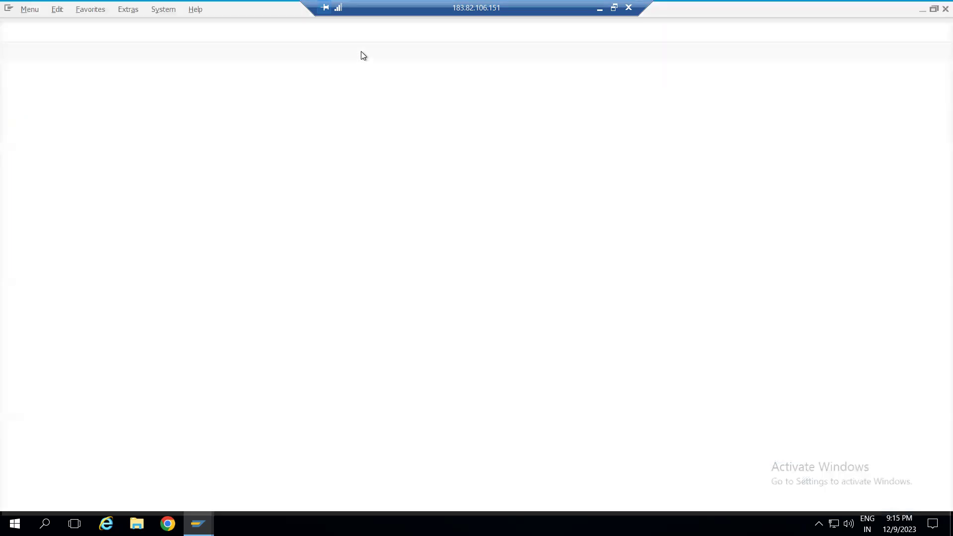
{"action": "type", "text": "vl31n"}
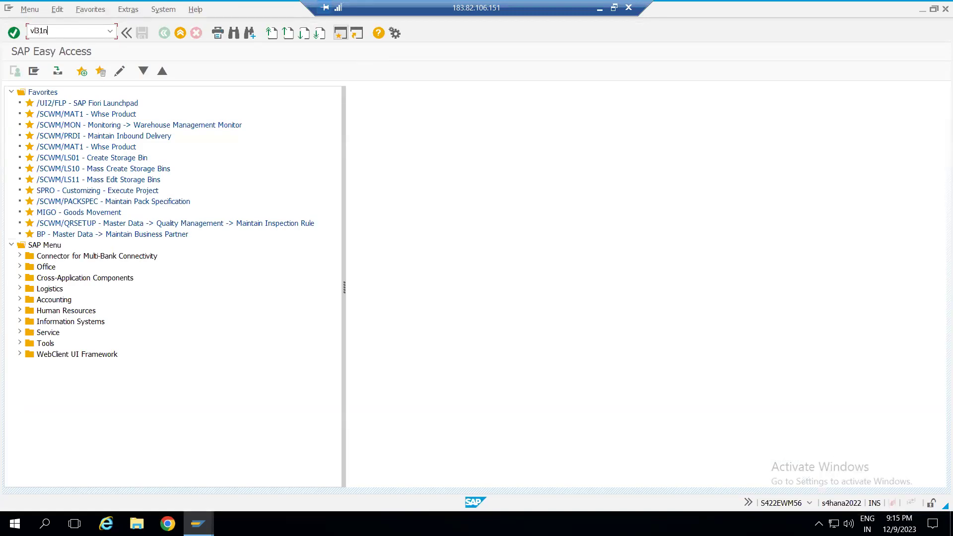
{"action": "key", "text": "Return"}
{"action": "key", "text": "Tab"}
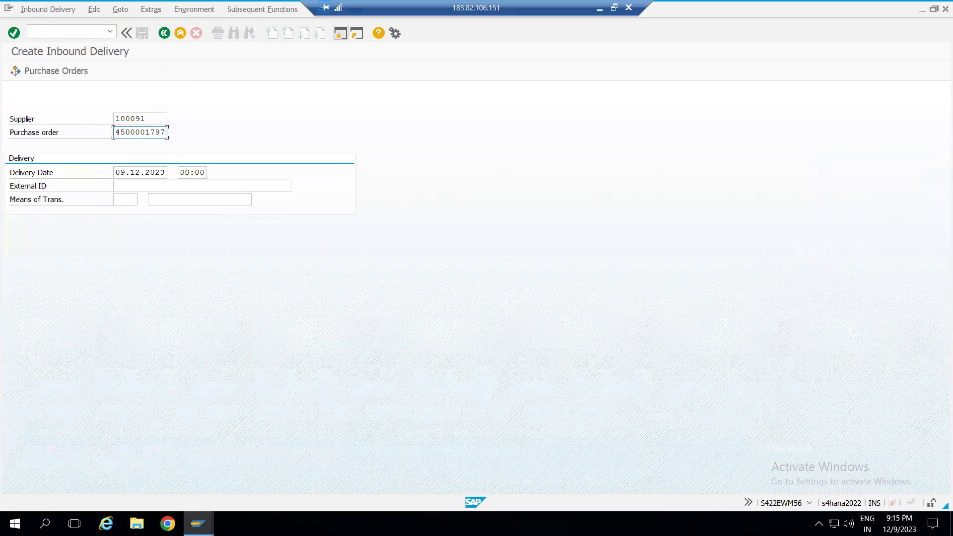
{"action": "key", "text": "Return"}
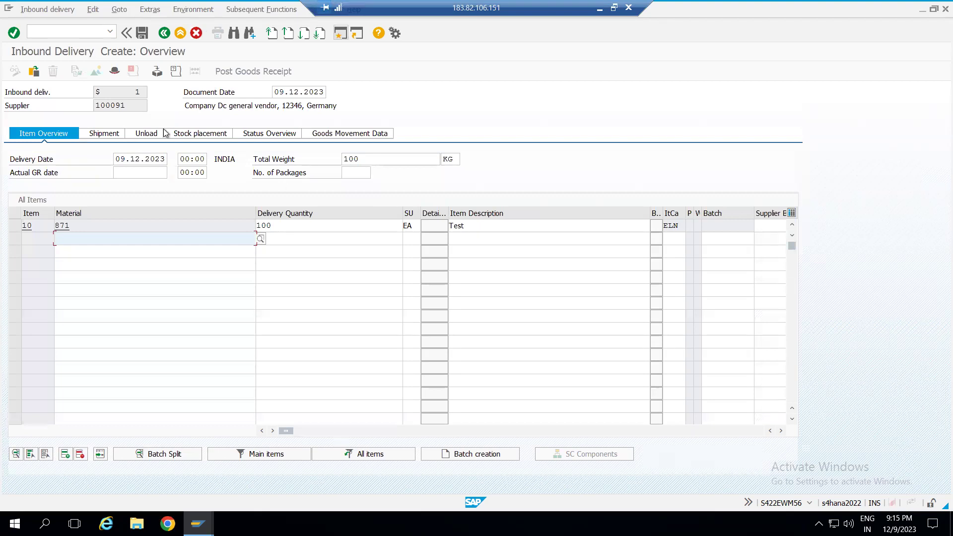
Show the inbound delivery's stock placement data and check the storage location and warehouse number fields.
{"action": "left_click", "coordinate": [194, 134]}
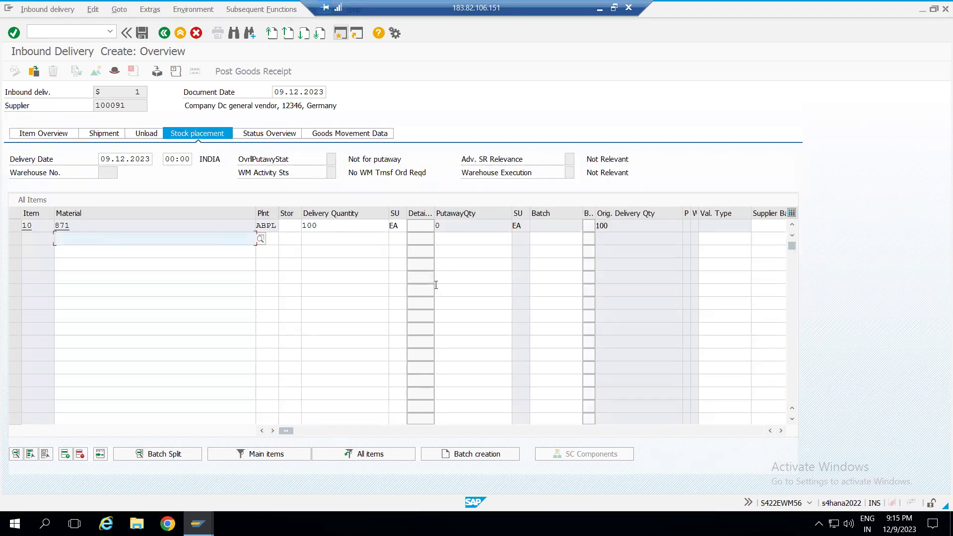
{"action": "left_click", "coordinate": [293, 229]}
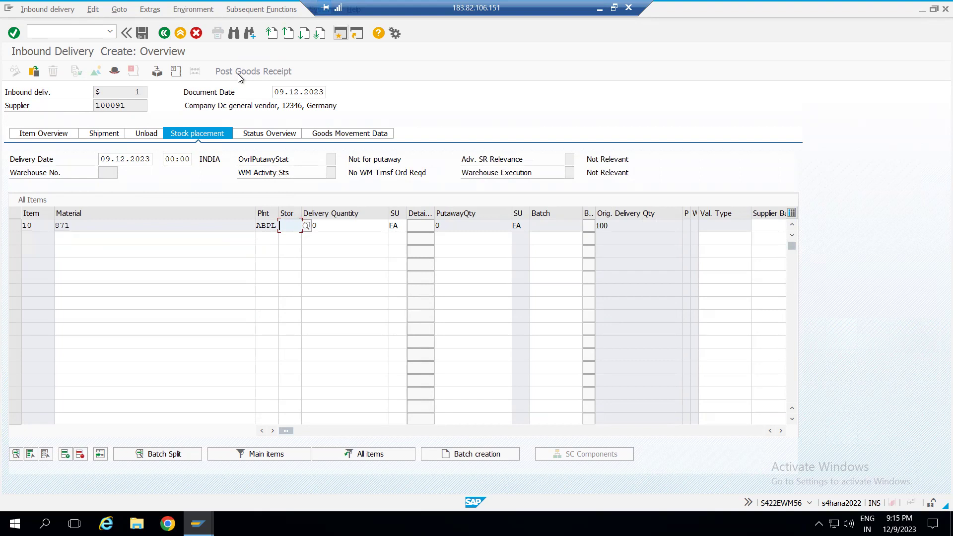
{"action": "left_click", "coordinate": [103, 173]}
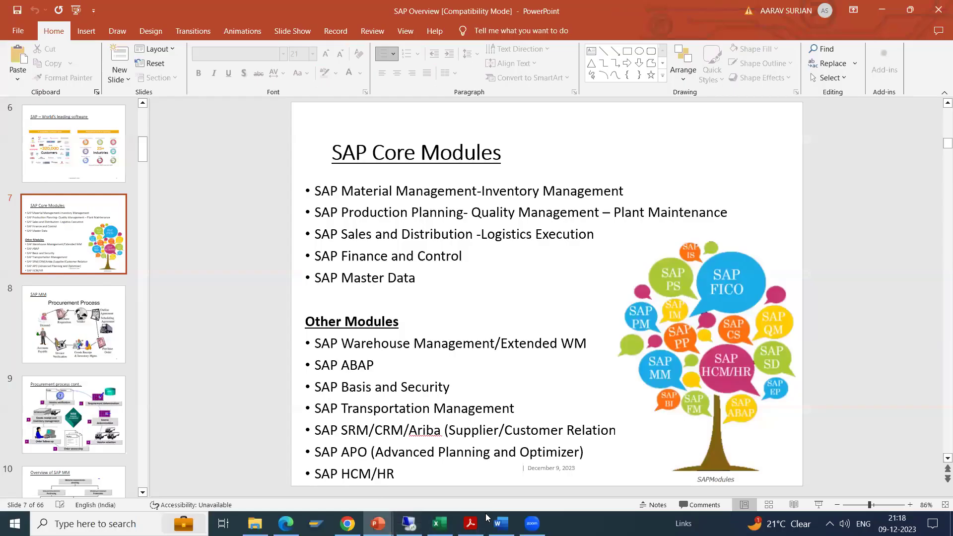
Switch to Excel to view the ERP and EWM warehouse sketch on Sheet2, and return to the remote SAP session.
{"action": "left_click", "coordinate": [440, 524]}
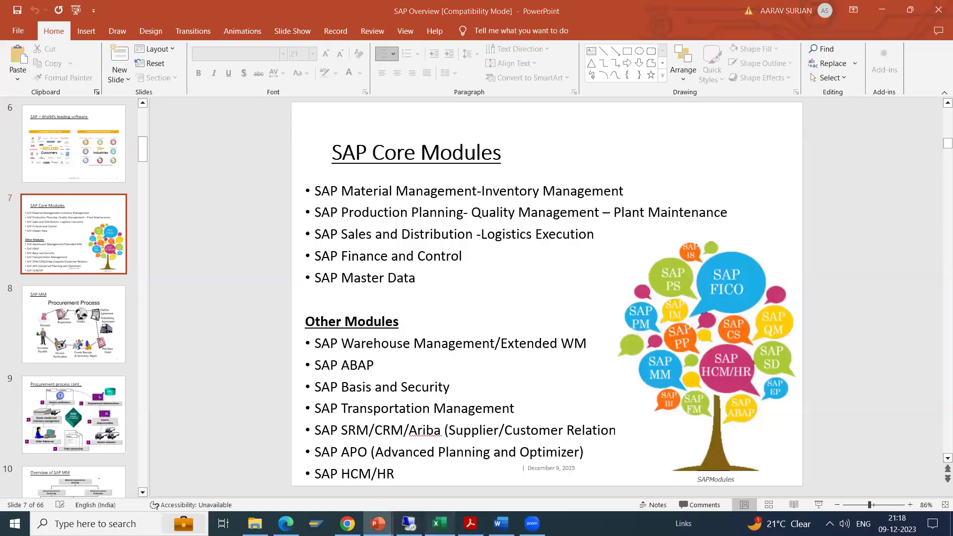
{"action": "left_click", "coordinate": [233, 386]}
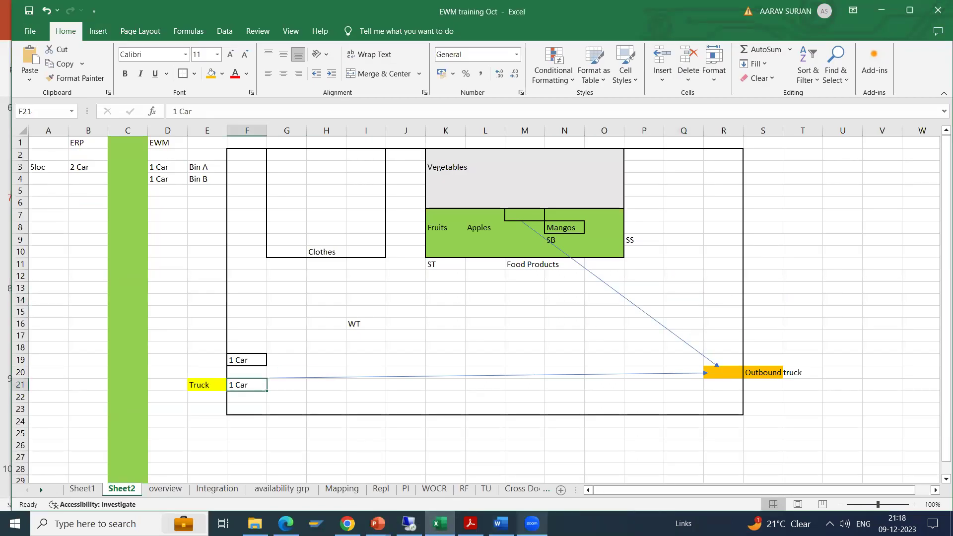
{"action": "mouse_move", "coordinate": [409, 523]}
{"action": "left_click", "coordinate": [451, 464]}
Set the storage location of inbound delivery item 10 to USVN.
{"action": "left_click", "coordinate": [298, 227]}
{"action": "left_click", "coordinate": [298, 227]}
{"action": "key", "text": "Down"}
{"action": "key", "text": "Return"}
{"action": "key", "text": "Return"}
{"action": "key", "text": "Return"}
{"action": "left_click", "coordinate": [354, 267]}
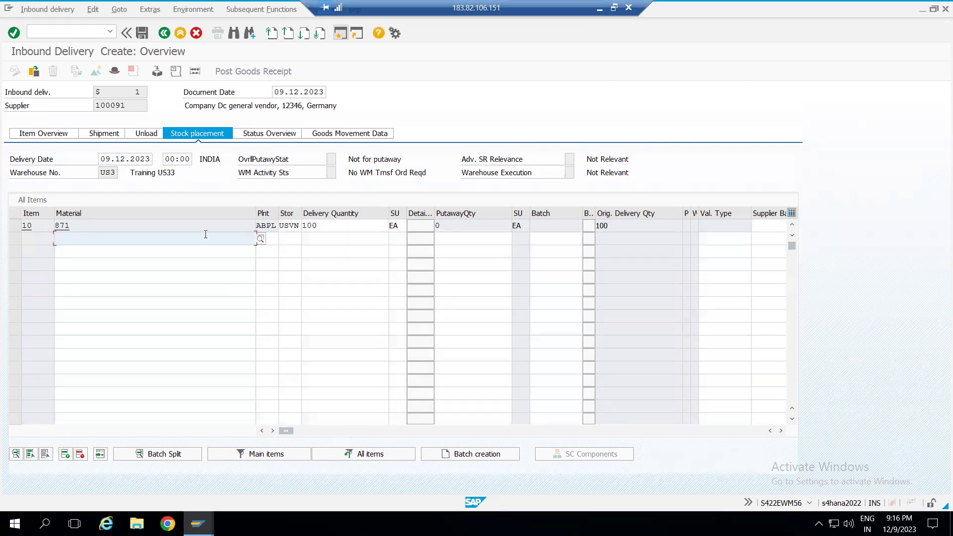
Check the warehouse number, save the inbound delivery and go to its display entry screen.
{"action": "left_click_drag", "start_coordinate": [102, 172], "coordinate": [117, 174]}
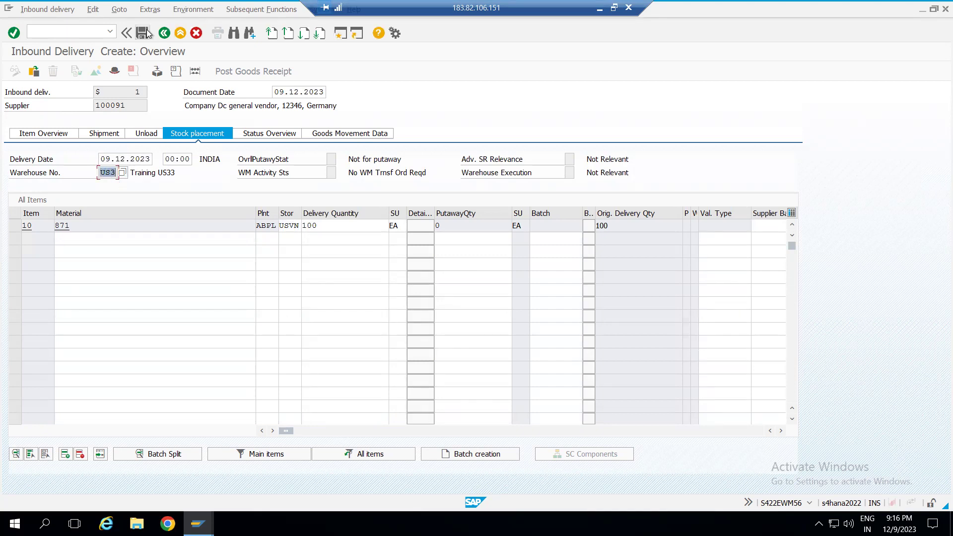
{"action": "key", "text": "Tab"}
{"action": "key", "text": "ctrl+s"}
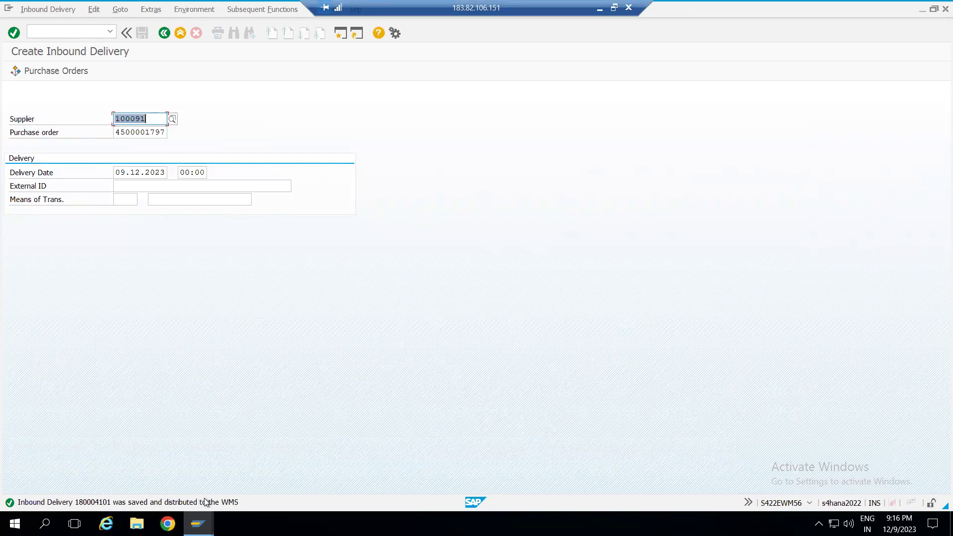
{"action": "left_click", "coordinate": [54, 10]}
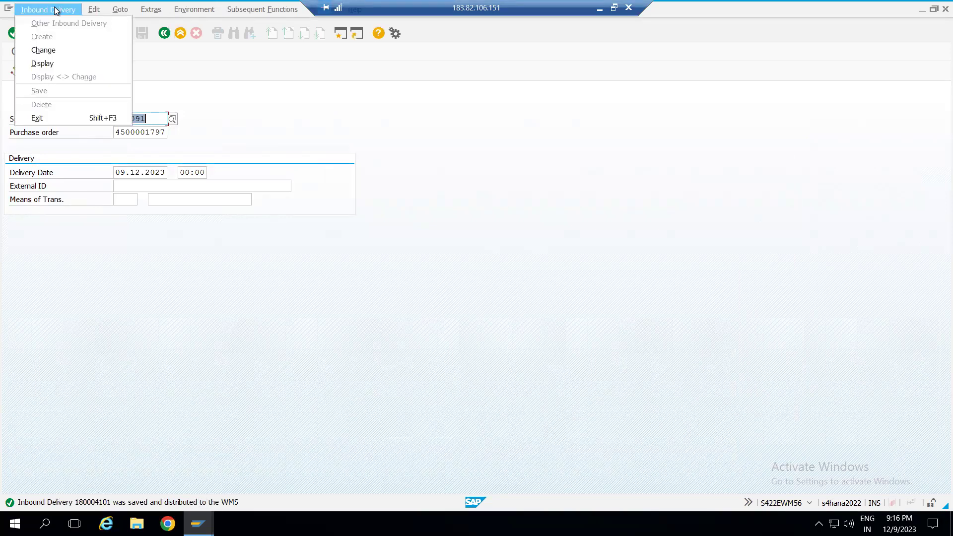
{"action": "left_click", "coordinate": [41, 68]}
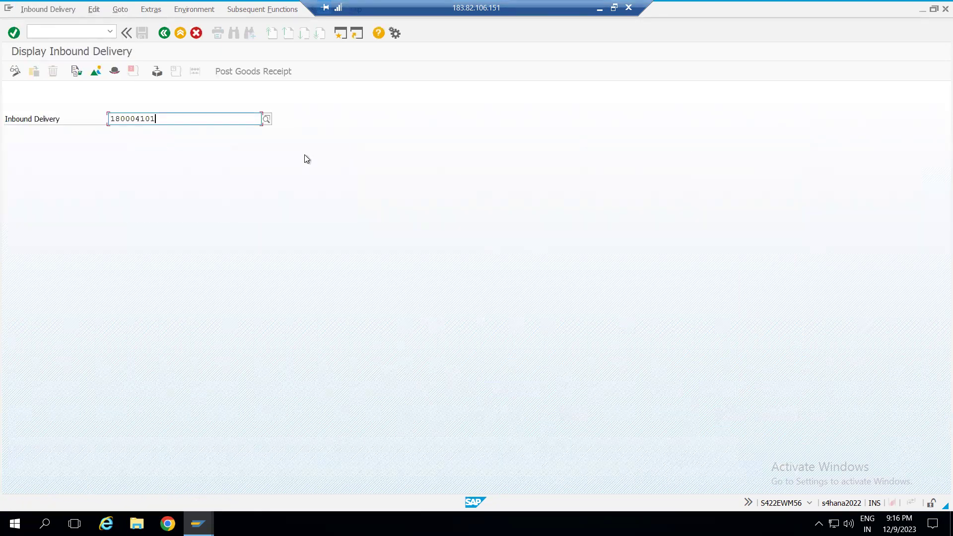
Run transaction /n/scwm/prdi in a new session and find the newly saved inbound delivery by its document number.
{"action": "left_click", "coordinate": [340, 30]}
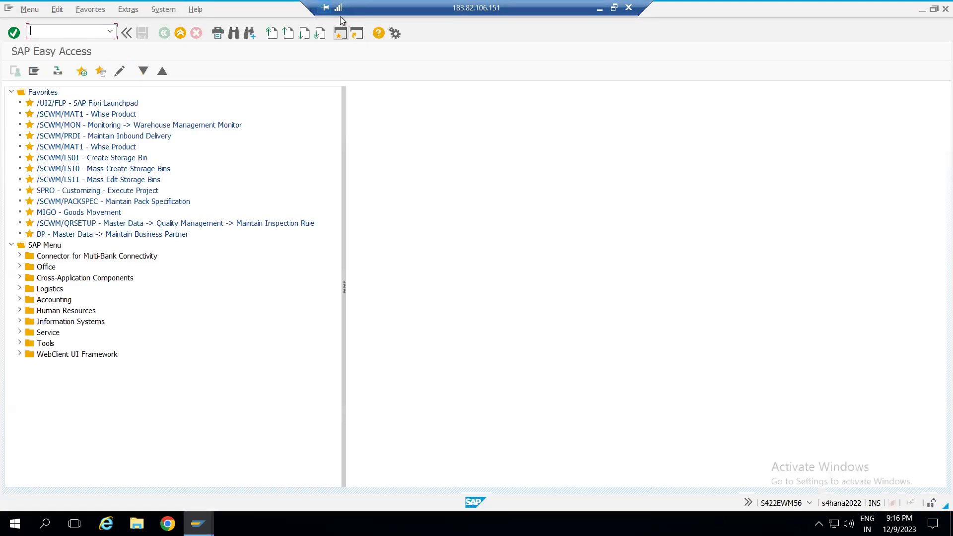
{"action": "type", "text": "/n/scwm/prdi"}
{"action": "key", "text": "Return"}
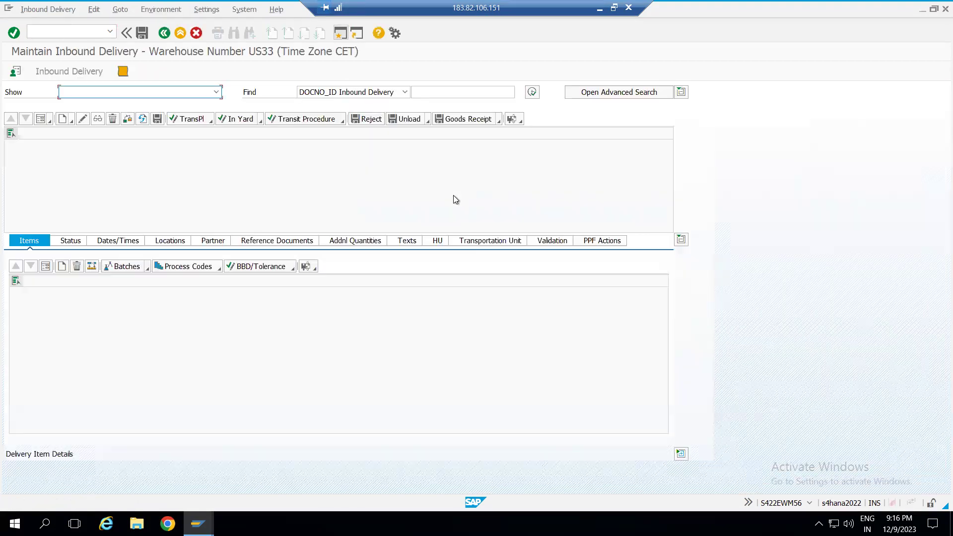
{"action": "left_click", "coordinate": [437, 94]}
{"action": "type", "text": "180004101"}
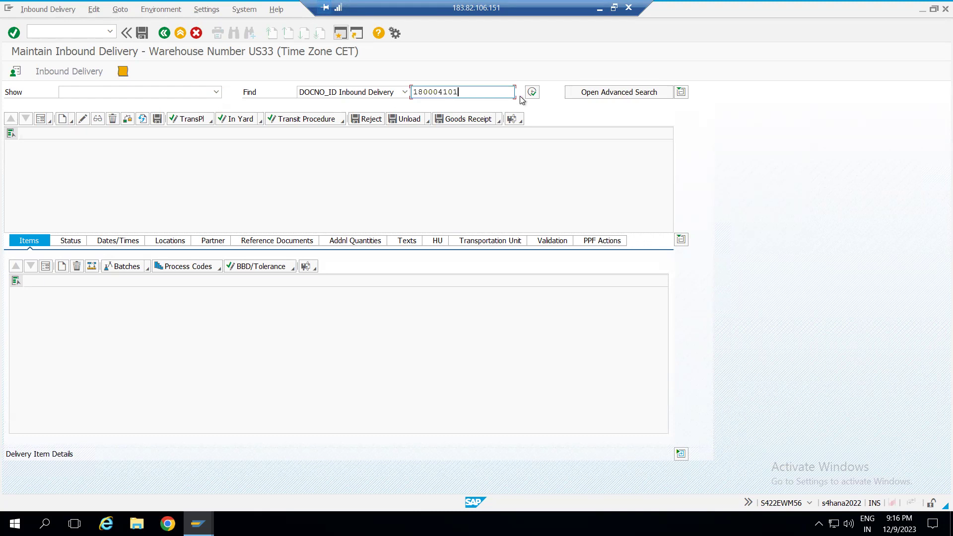
{"action": "left_click", "coordinate": [536, 92]}
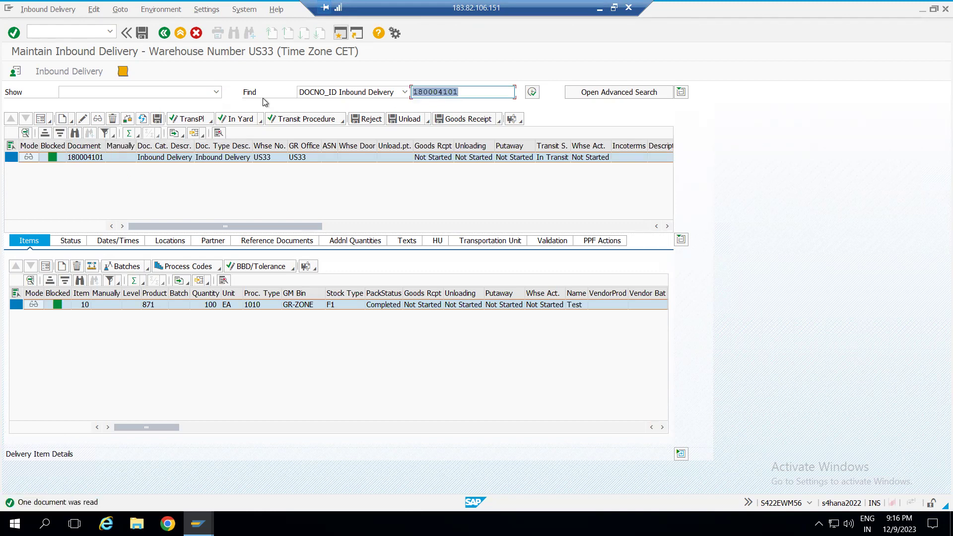
Post the goods receipt for the inbound delivery and open the follow-on warehouse task creation, acknowledging the log.
{"action": "left_click", "coordinate": [465, 121]}
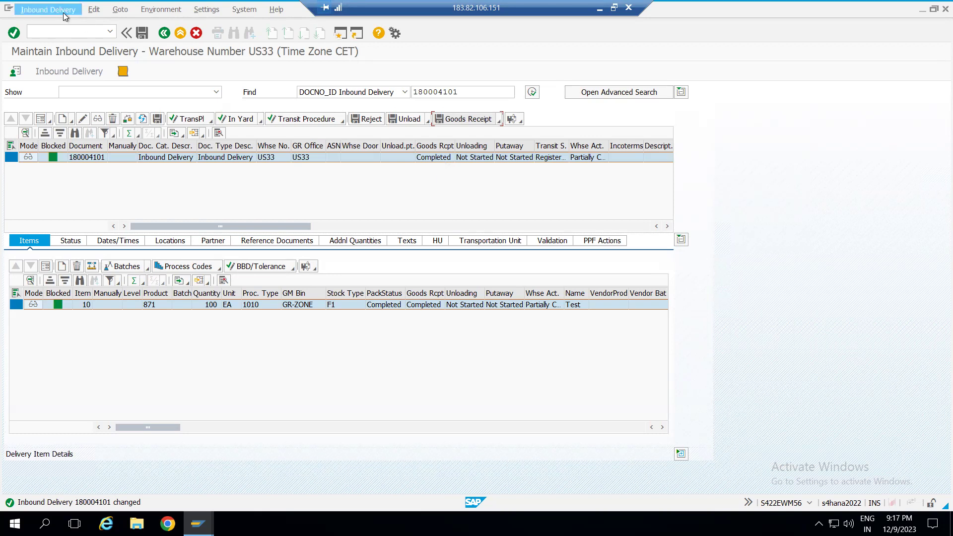
{"action": "left_click", "coordinate": [48, 9]}
{"action": "mouse_move", "coordinate": [72, 38]}
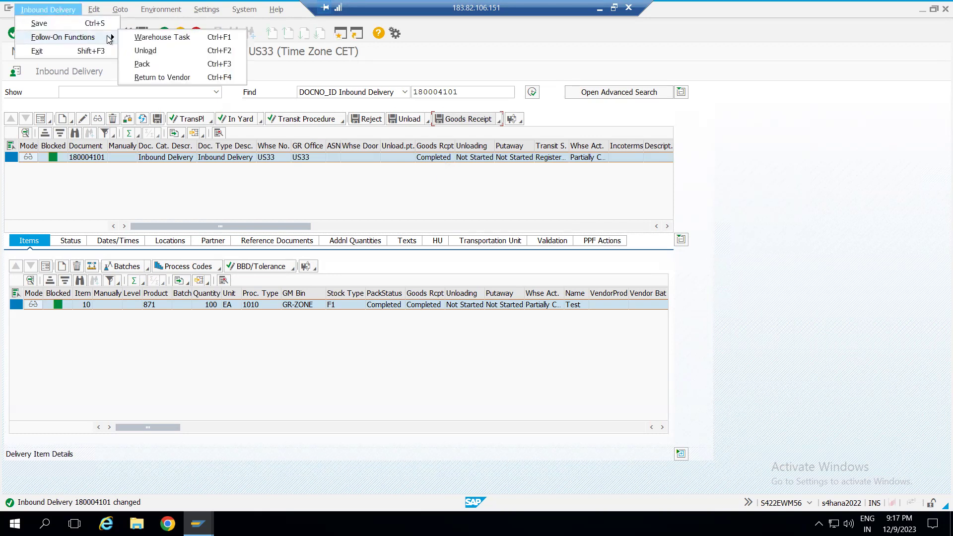
{"action": "key", "text": "Return"}
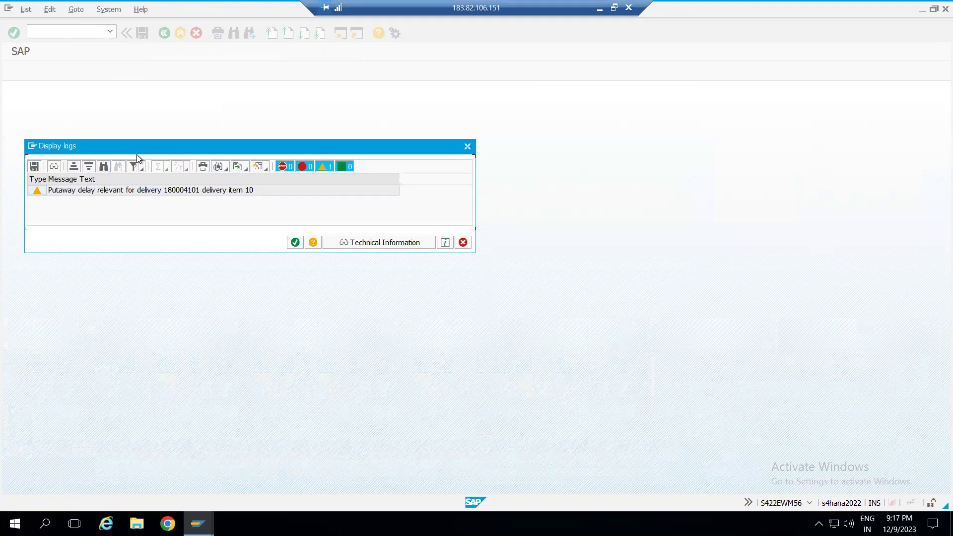
{"action": "left_click", "coordinate": [296, 242]}
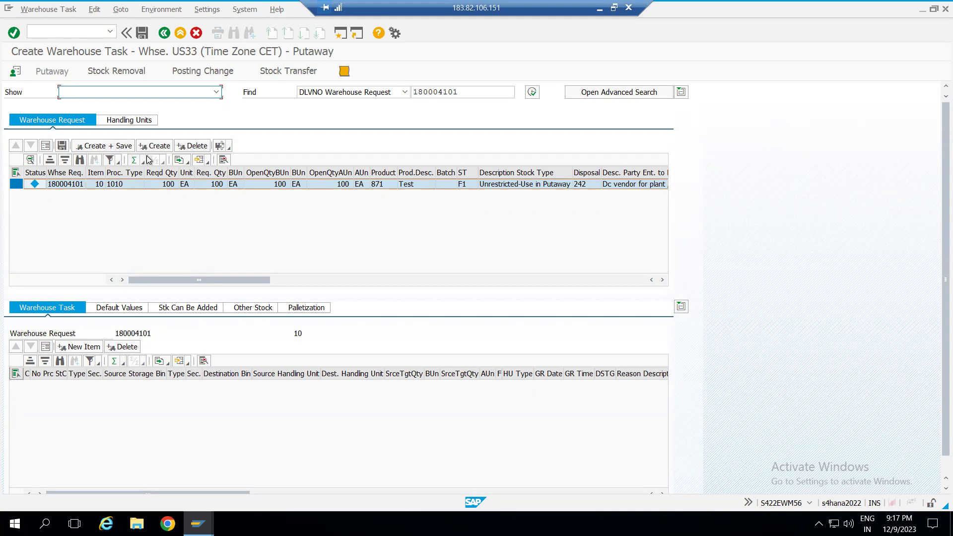
Create and save the putaway warehouse tasks for item 10 despite the warning, and open warehouse task confirmation.
{"action": "left_click", "coordinate": [120, 148]}
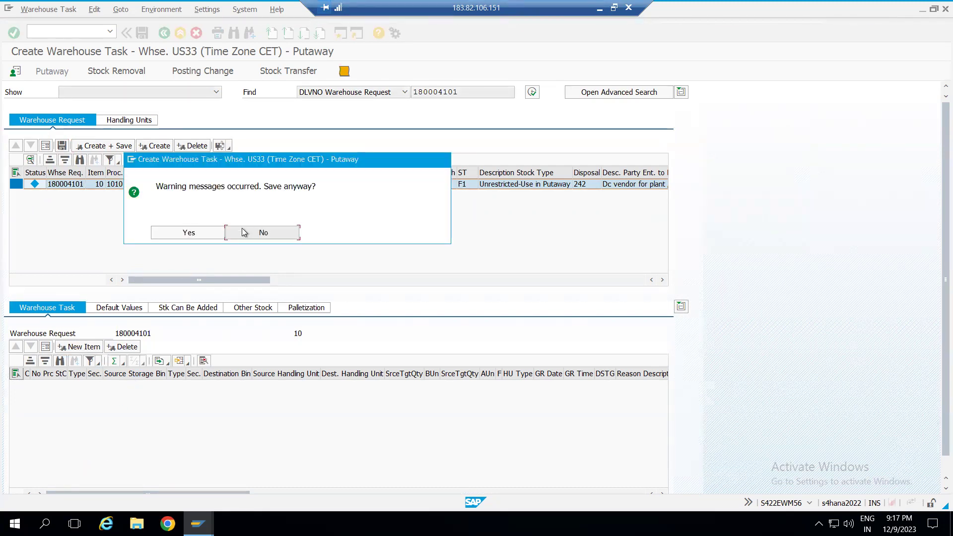
{"action": "left_click", "coordinate": [204, 232]}
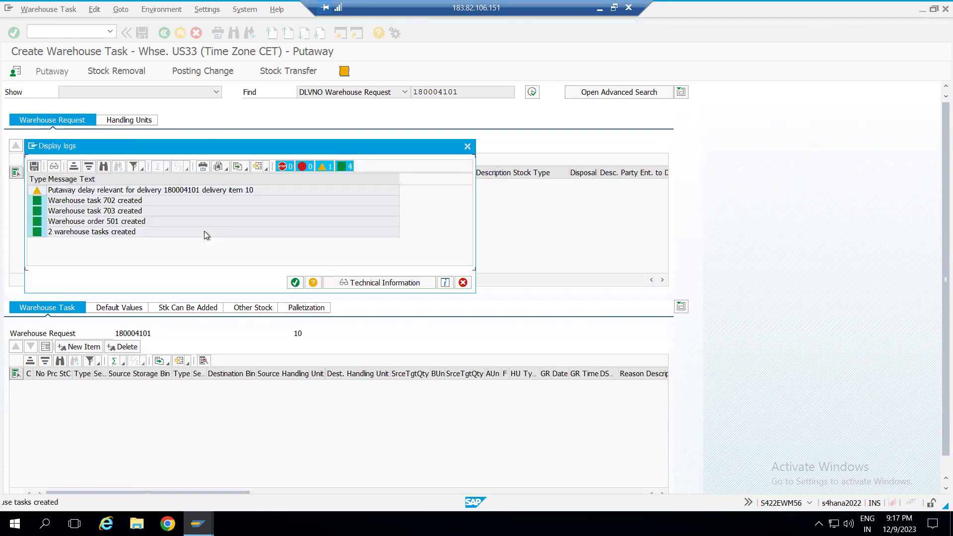
{"action": "left_click", "coordinate": [296, 282]}
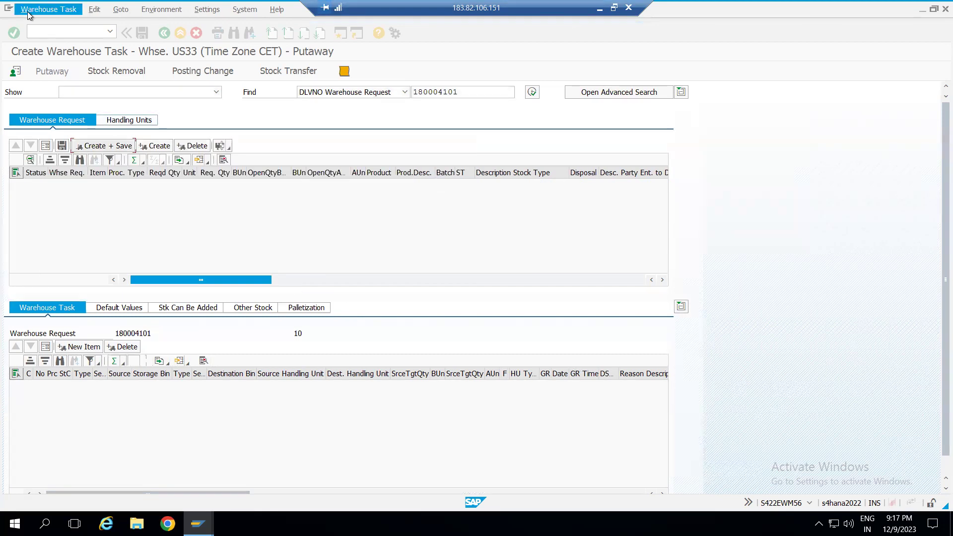
{"action": "left_click", "coordinate": [48, 9]}
{"action": "left_click", "coordinate": [42, 50]}
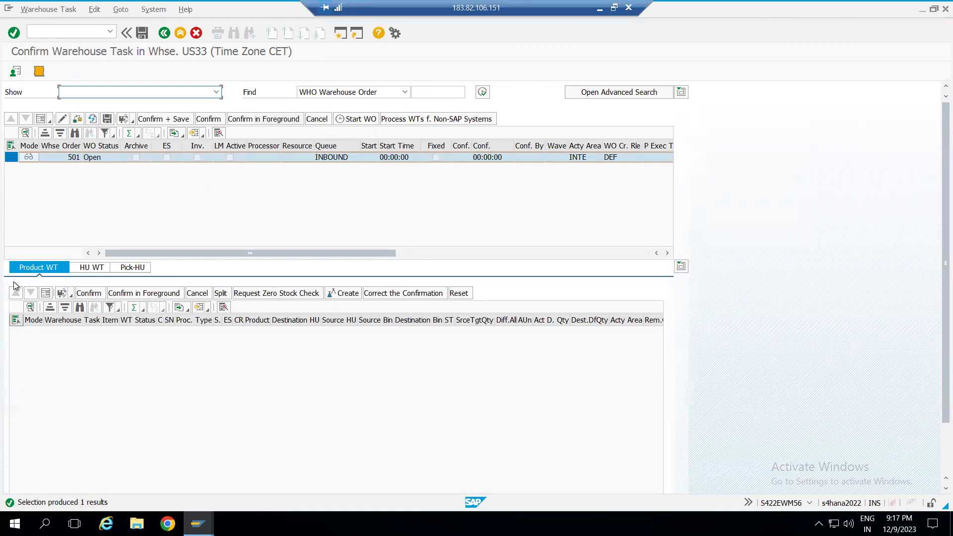
Switch to the Display Inbound Delivery window and open the saved inbound delivery's overview.
{"action": "key", "text": "alt+Tab"}
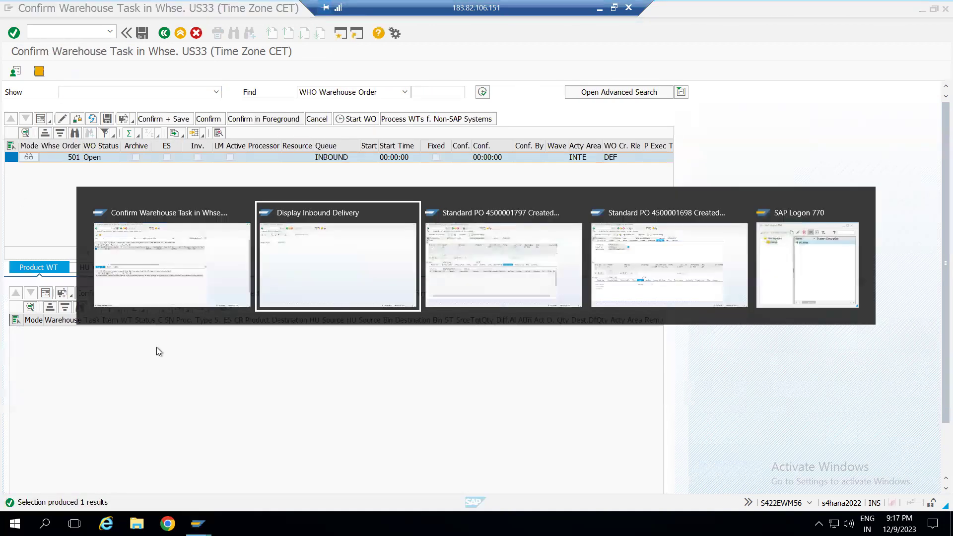
{"action": "key", "text": "Return"}
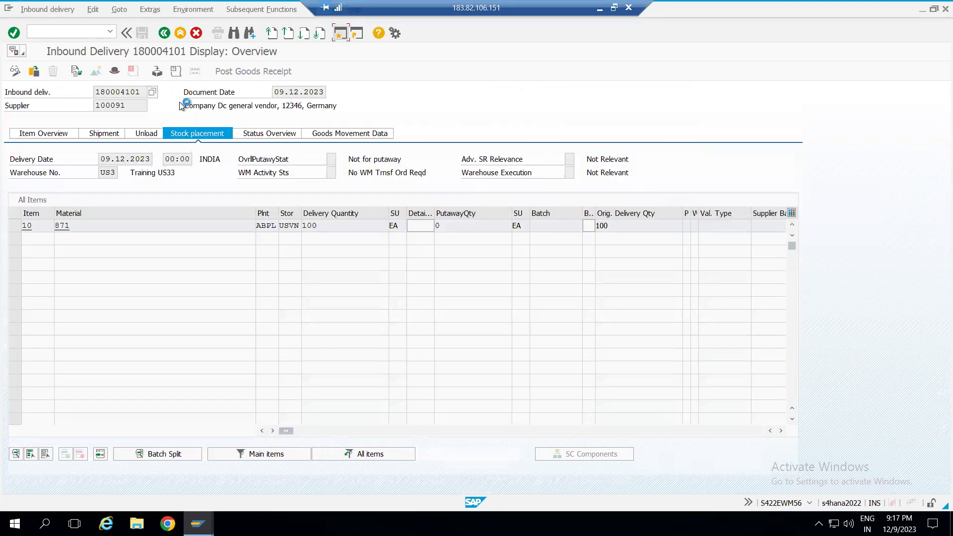
Switch back to the Confirm Warehouse Task window and open the form view of the open warehouse order's HU warehouse task.
{"action": "key", "text": "alt+Tab"}
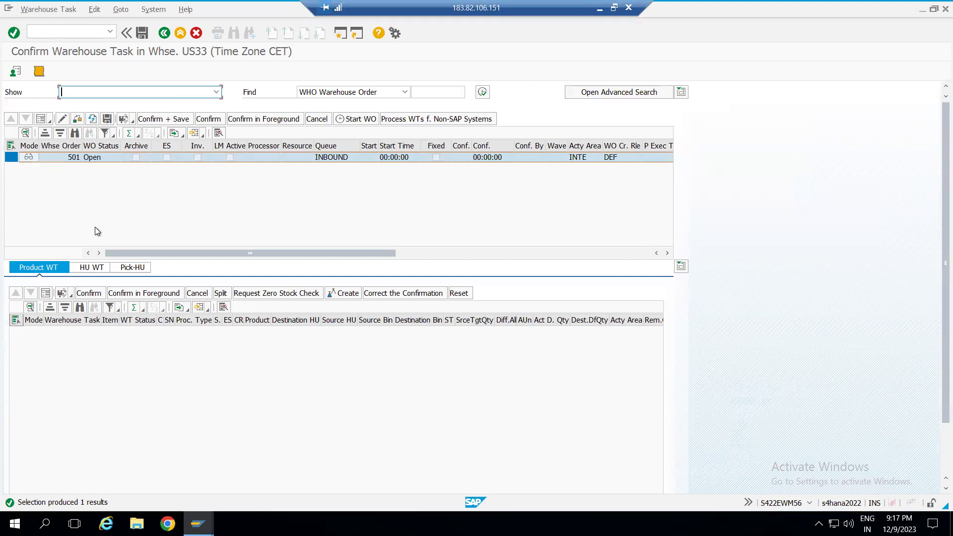
{"action": "left_click", "coordinate": [94, 157]}
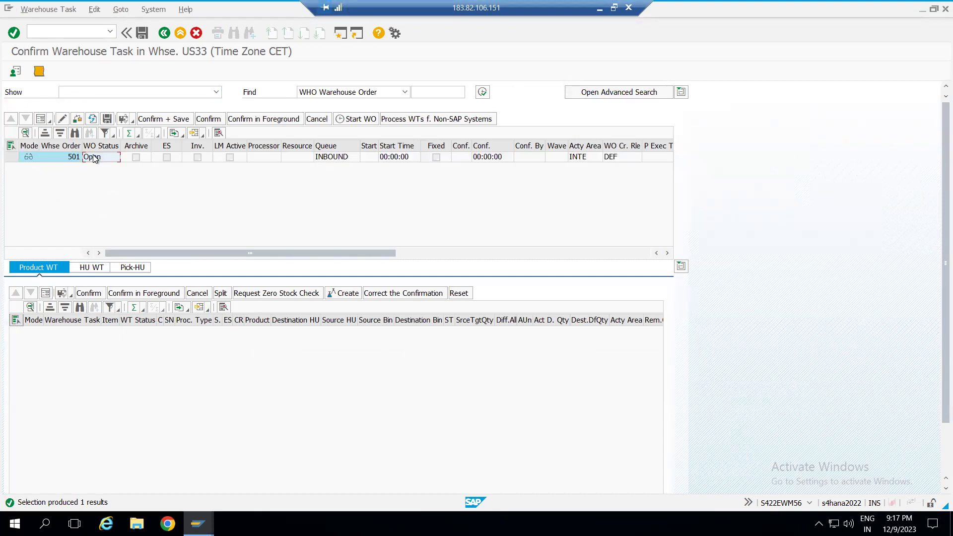
{"action": "left_click", "coordinate": [91, 268]}
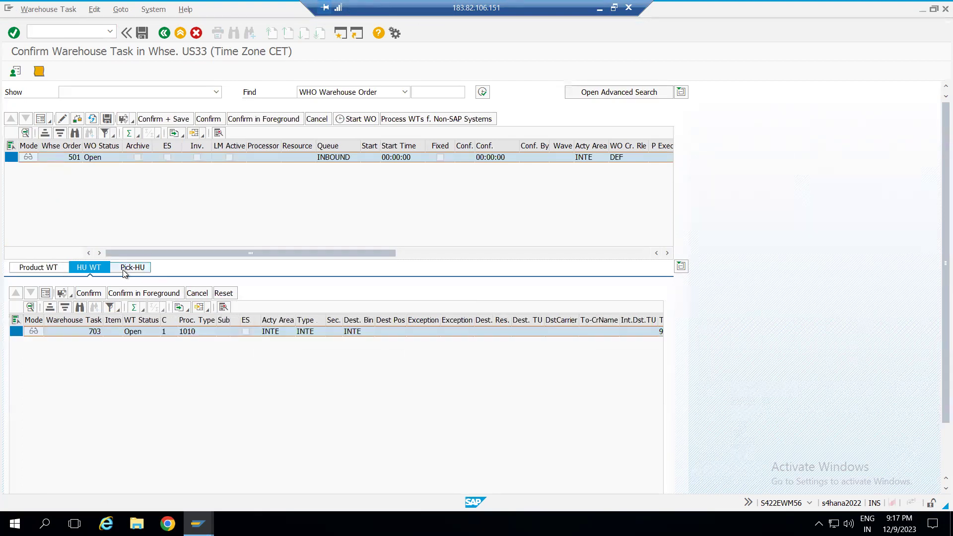
{"action": "left_click", "coordinate": [45, 292]}
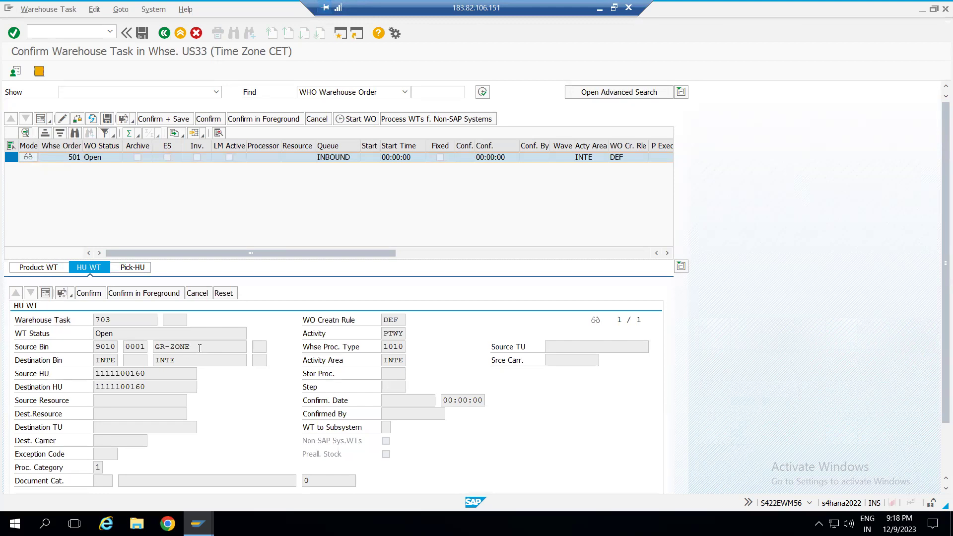
Examine the HU warehouse task's source bin, destination bin and source handling unit, and its warehouse order.
{"action": "left_click_drag", "start_coordinate": [194, 346], "coordinate": [151, 344]}
{"action": "left_click_drag", "start_coordinate": [116, 359], "coordinate": [91, 359]}
{"action": "left_click_drag", "start_coordinate": [190, 358], "coordinate": [88, 365]}
{"action": "left_click", "coordinate": [63, 157]}
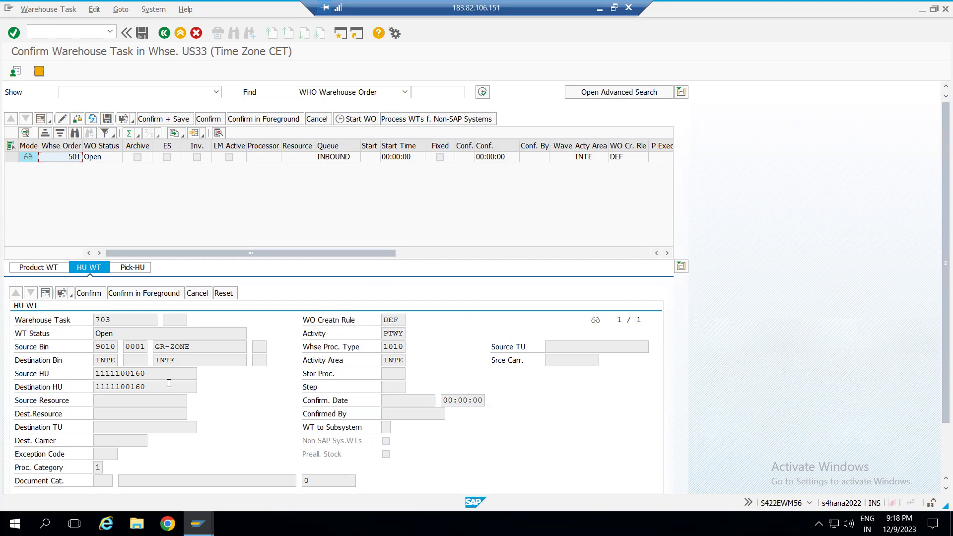
{"action": "left_click_drag", "start_coordinate": [161, 370], "coordinate": [72, 373]}
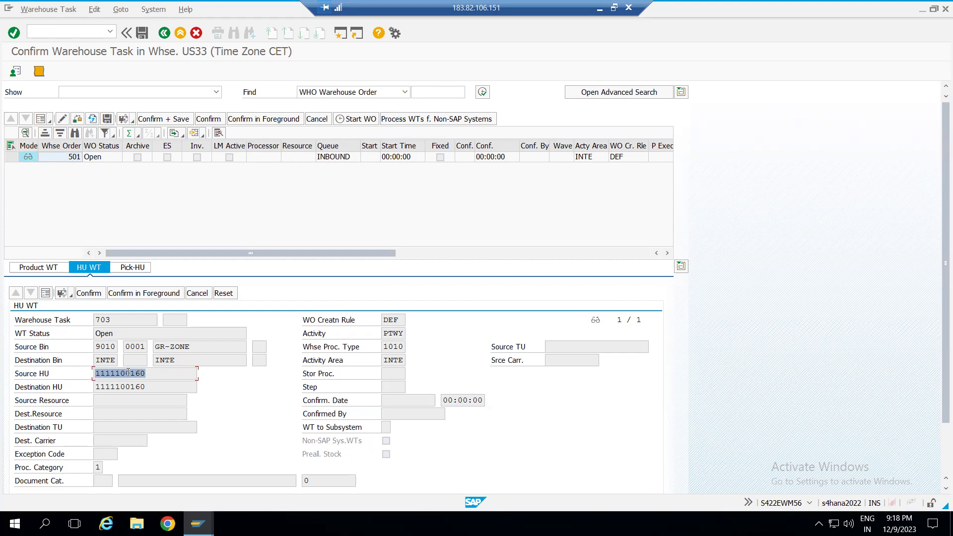
Point out cell M7 in the EWM training workbook's warehouse layout, and return to SAP with the open warehouse order selected.
{"action": "left_click", "coordinate": [600, 8]}
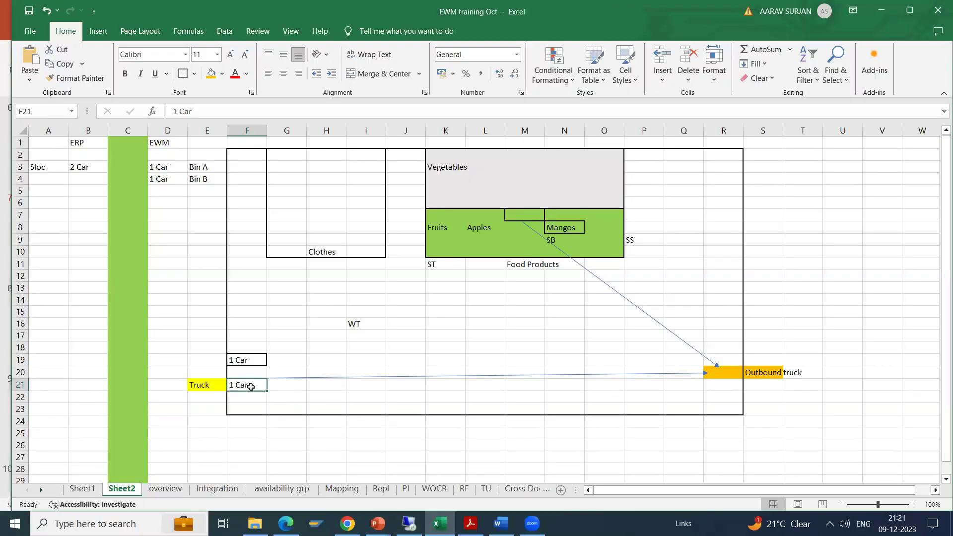
{"action": "left_click", "coordinate": [509, 215]}
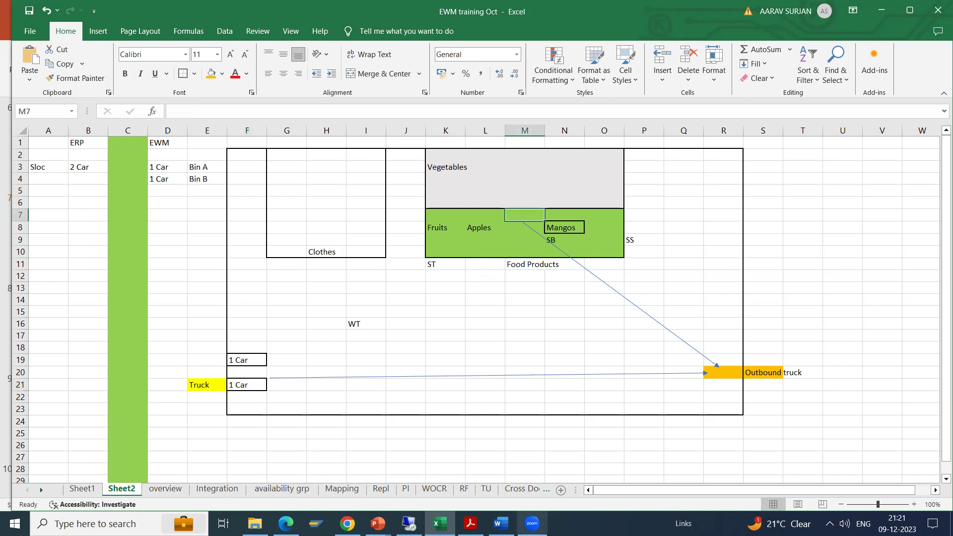
{"action": "left_click", "coordinate": [409, 523]}
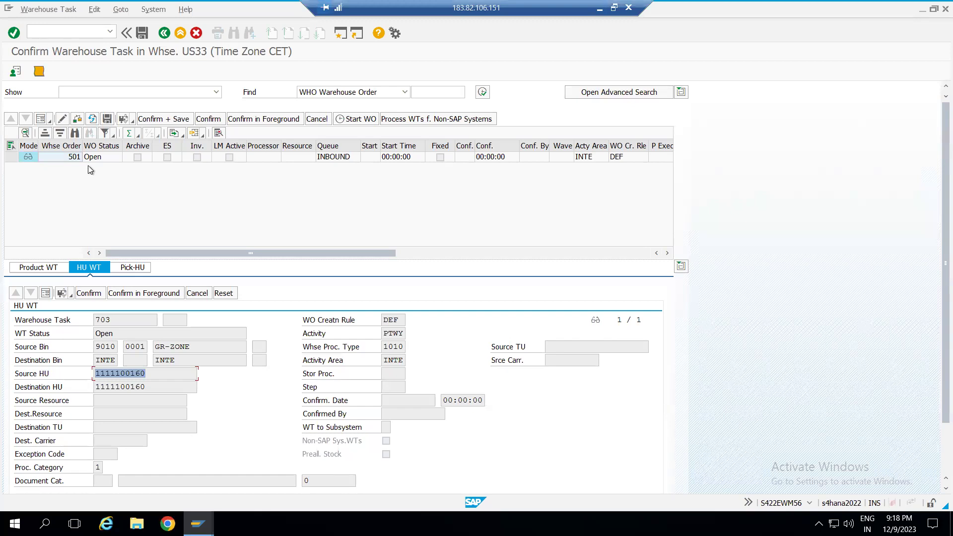
{"action": "left_click", "coordinate": [11, 157]}
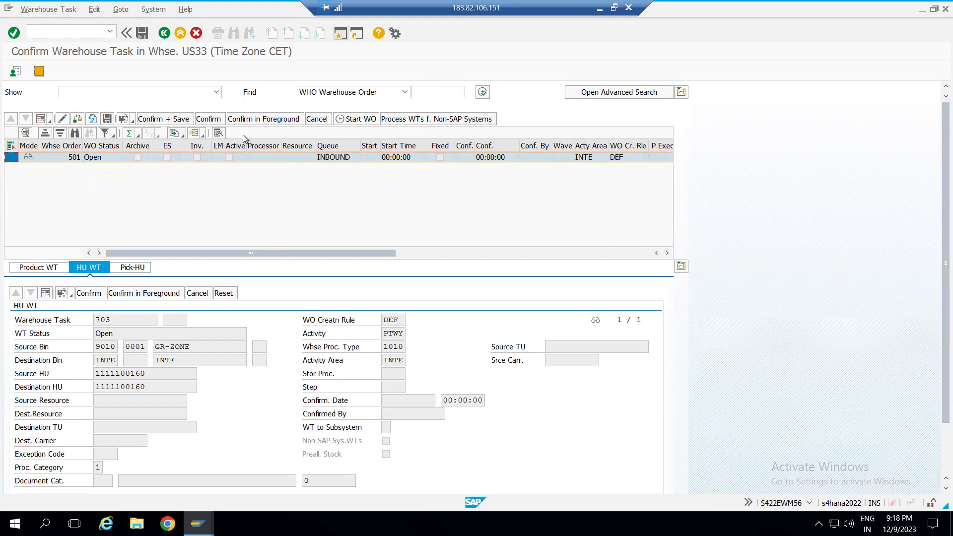
Run transaction /n/scwm/rfui in another session and open Putaway by WO under the inbound putaway processes.
{"action": "key", "text": "Tab"}
{"action": "key", "text": "Return"}
{"action": "type", "text": "/n/scwm/rfui"}
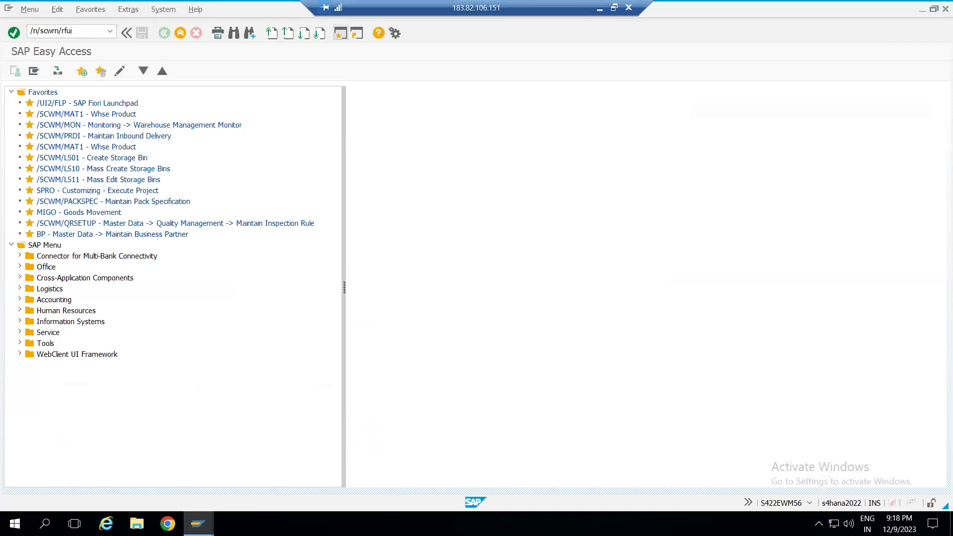
{"action": "key", "text": "Return"}
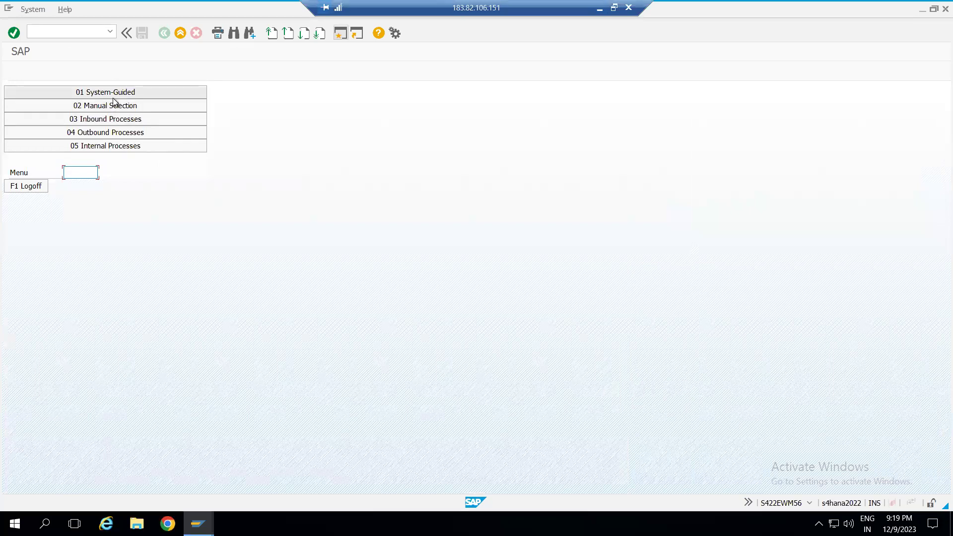
{"action": "left_click", "coordinate": [106, 119]}
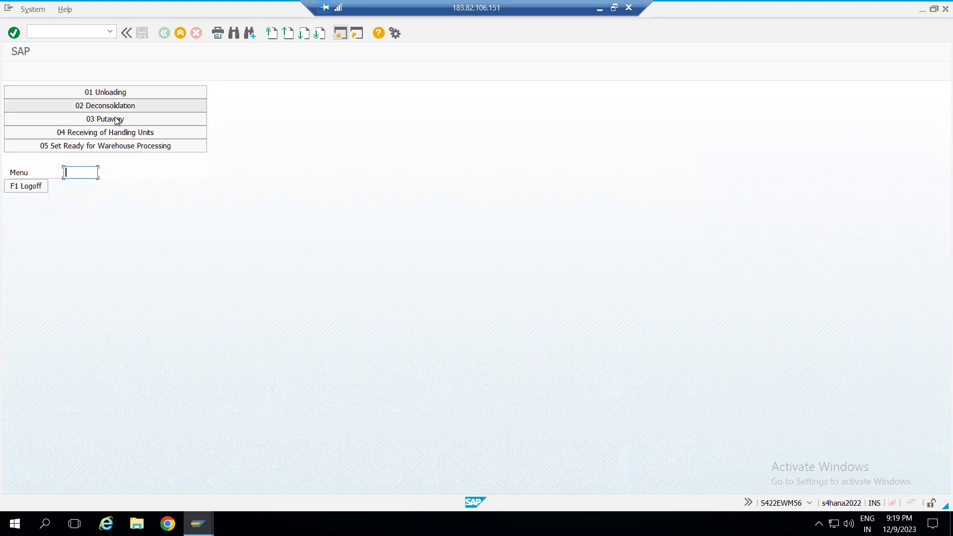
{"action": "left_click", "coordinate": [116, 120]}
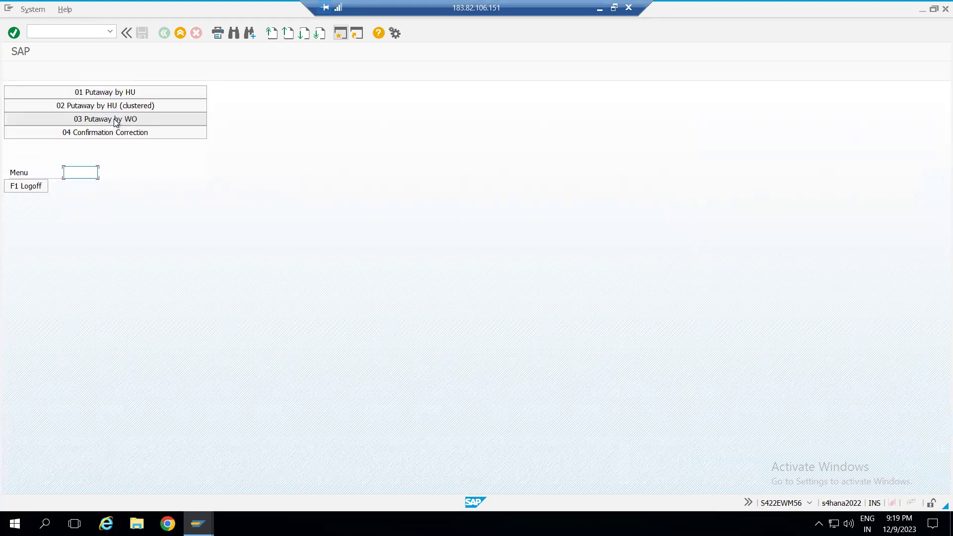
{"action": "left_click", "coordinate": [123, 122]}
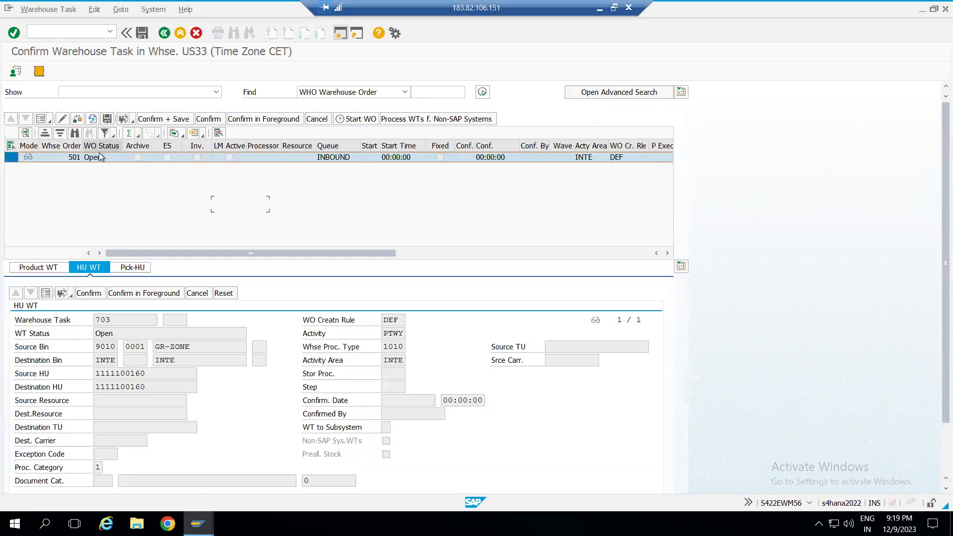
Look up the open warehouse order in the confirmation window and enter its number for the RF putaway.
{"action": "left_click", "coordinate": [66, 158]}
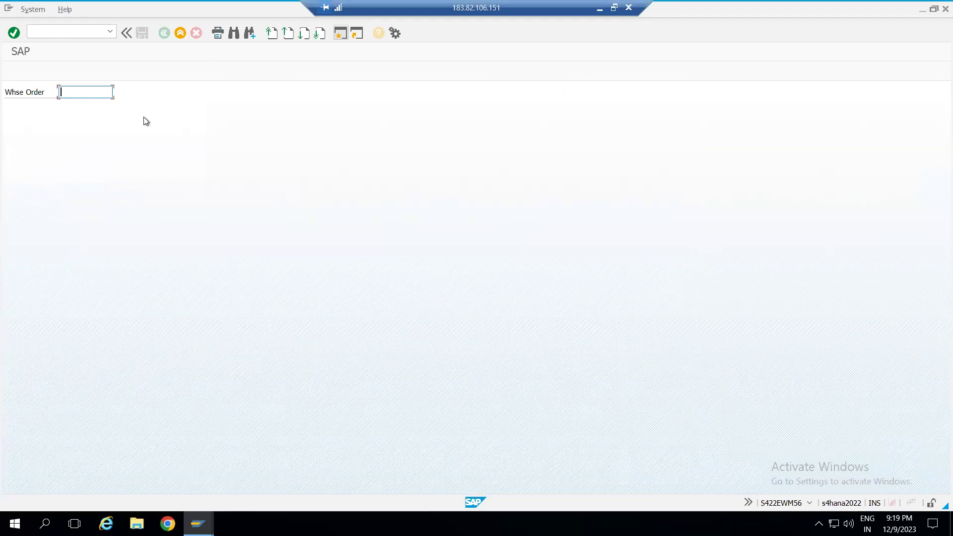
{"action": "type", "text": "501"}
{"action": "key", "text": "Return"}
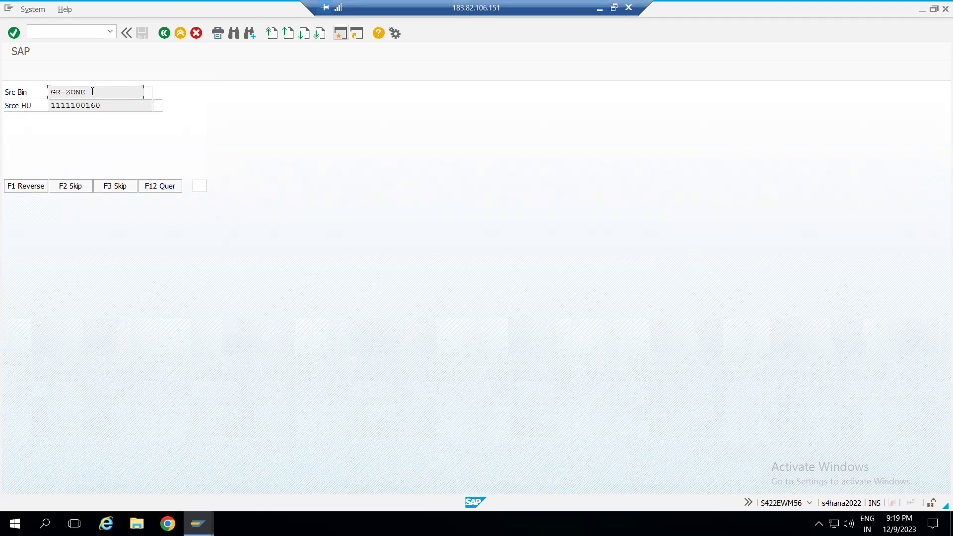
Try to verify source bin GR-ZONE and the source handling unit for the RF putaway, dismissing the error each time.
{"action": "left_click_drag", "start_coordinate": [92, 91], "coordinate": [47, 87]}
{"action": "key", "text": "Tab"}
{"action": "left_click_drag", "start_coordinate": [107, 105], "coordinate": [49, 114]}
{"action": "key", "text": "Tab"}
{"action": "type", "text": "0"}
{"action": "key", "text": "Return"}
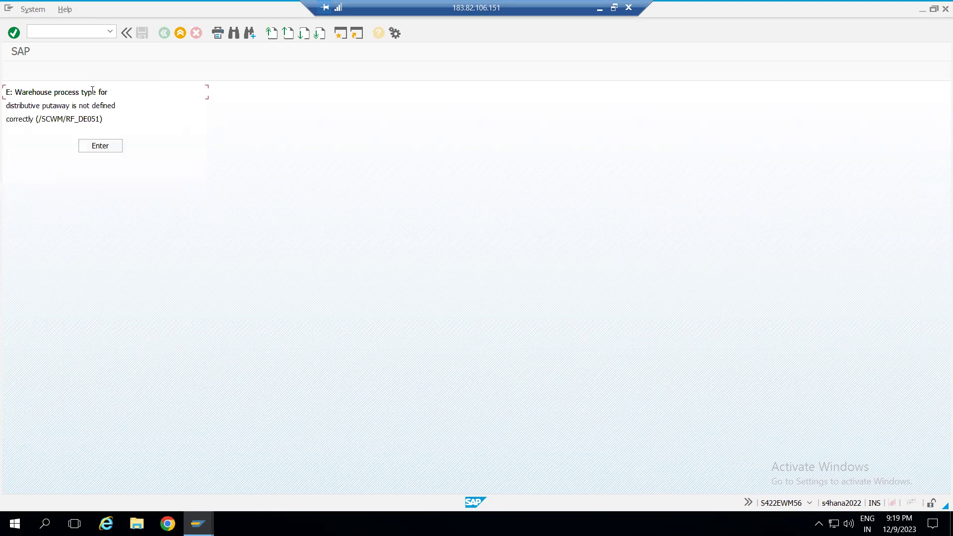
{"action": "left_click", "coordinate": [97, 148]}
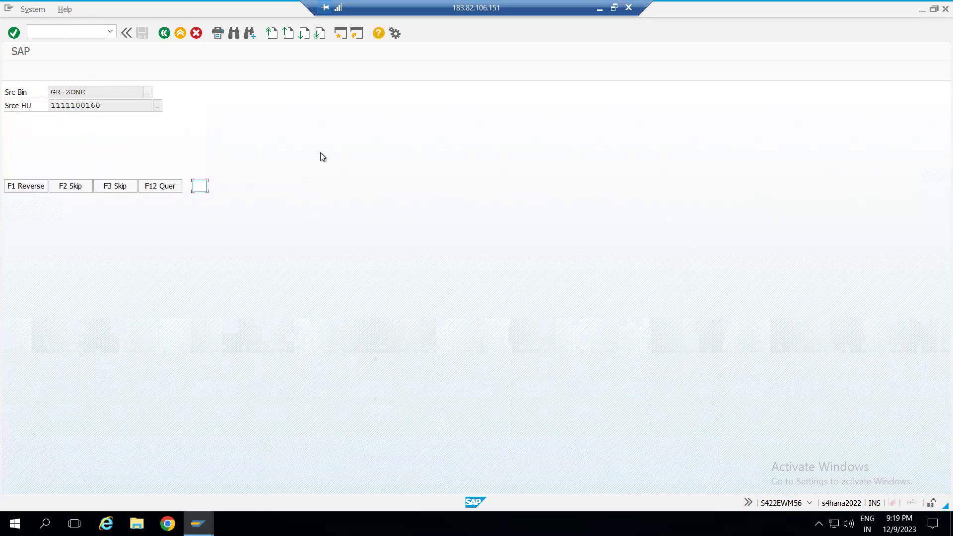
{"action": "key", "text": "Return"}
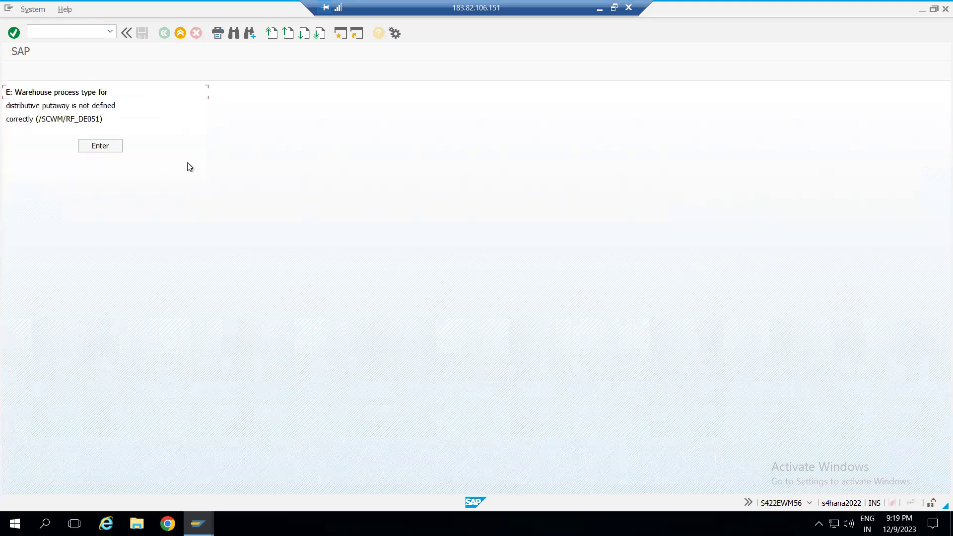
{"action": "left_click", "coordinate": [101, 150]}
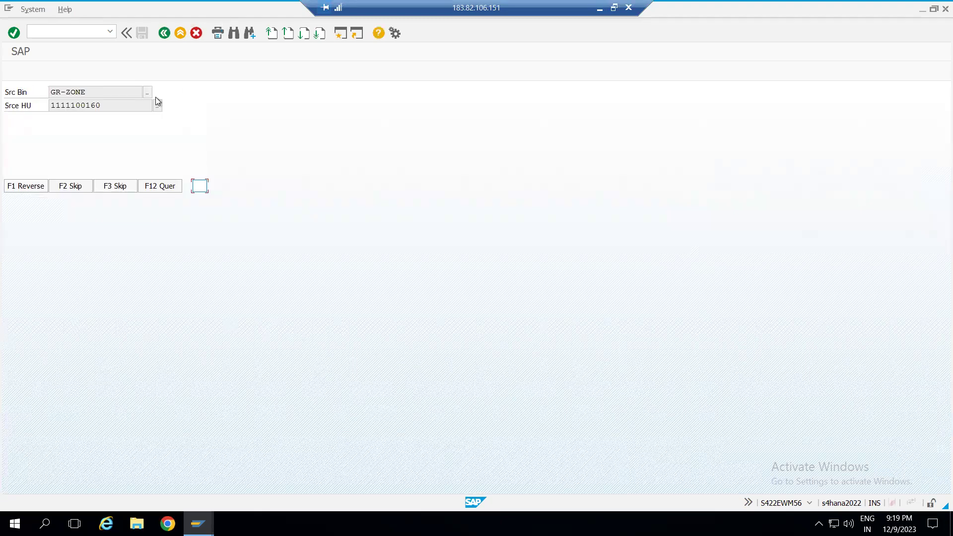
Switch to the workbook's warehouse layout and select cell M8, and review the closing topics of the EWM course PDF.
{"action": "left_click", "coordinate": [600, 8]}
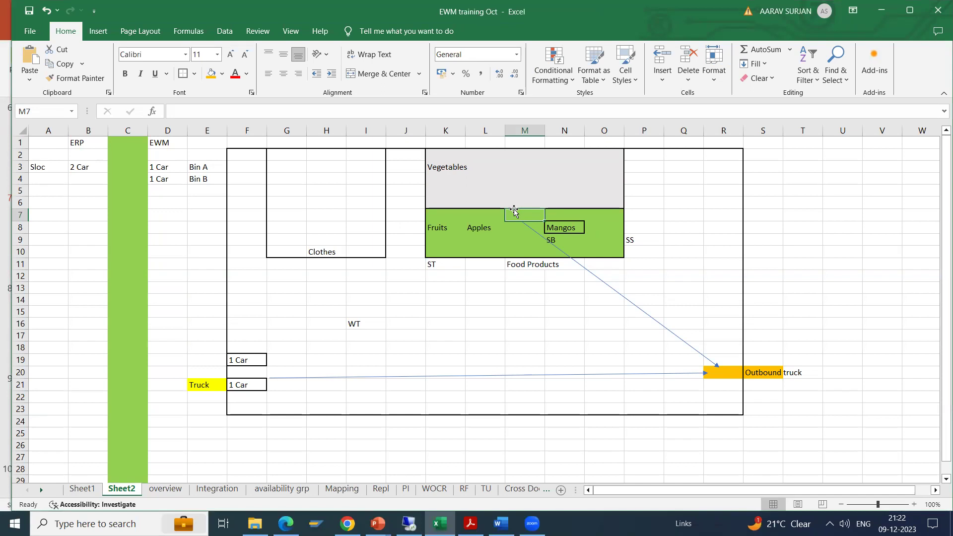
{"action": "left_click", "coordinate": [507, 228]}
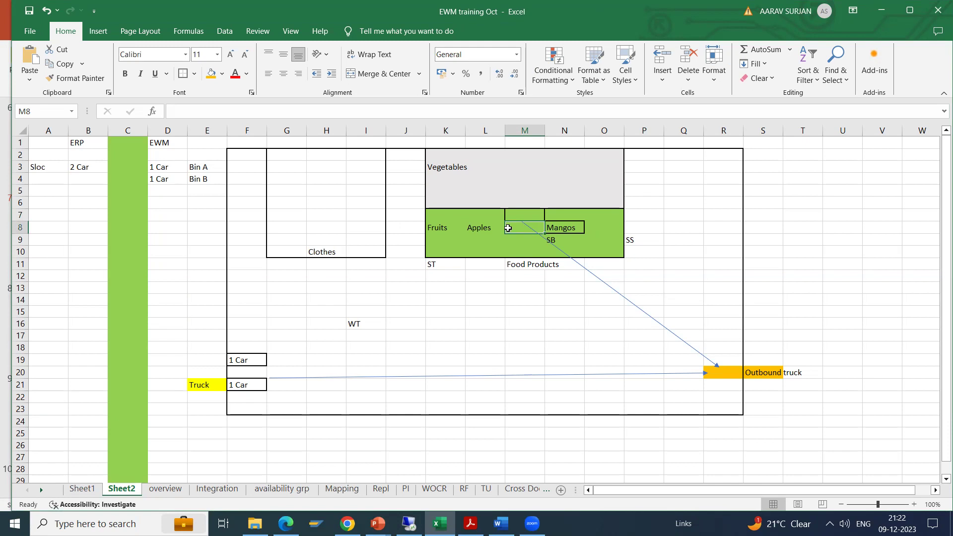
{"action": "left_click", "coordinate": [470, 523]}
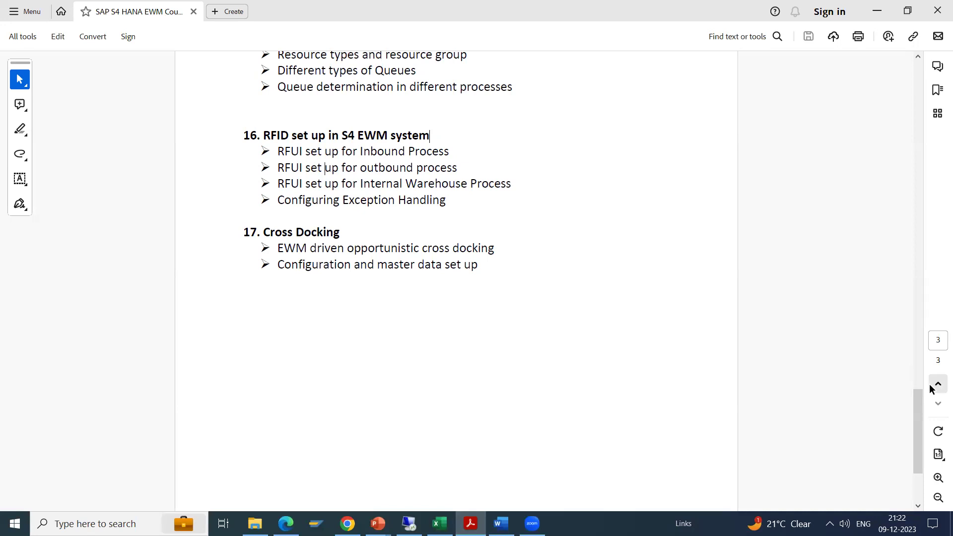
{"action": "scroll", "coordinate": [476, 308], "scroll_direction": "up", "scroll_amount": 5}
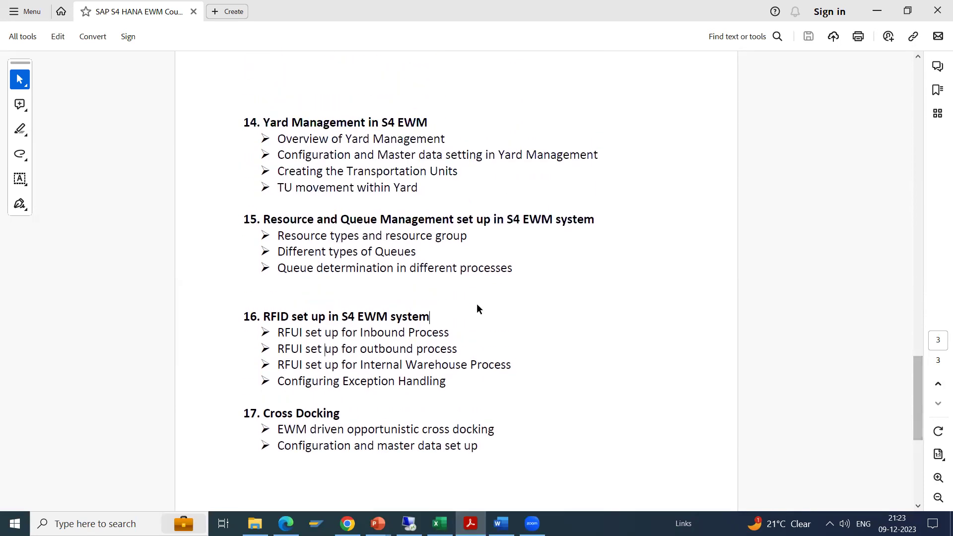